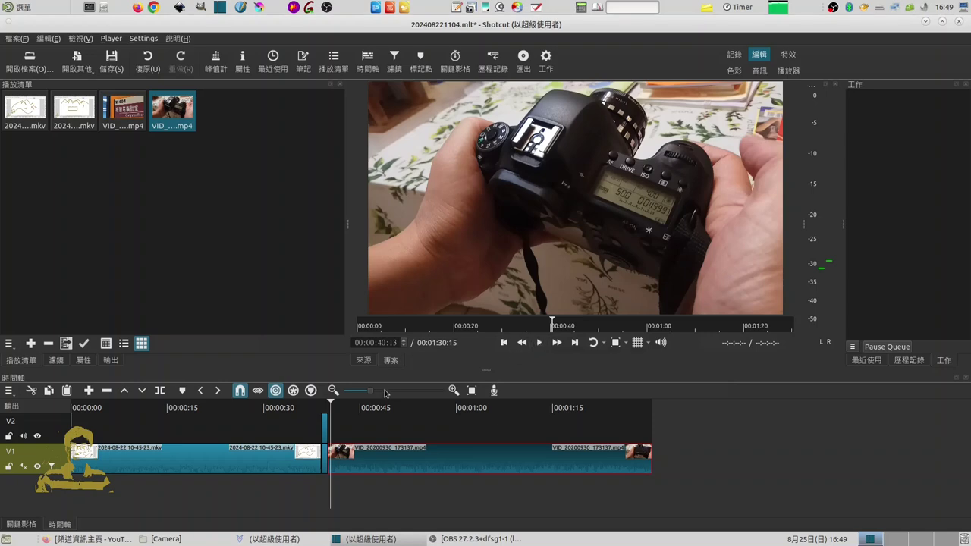
Play back the circle transition between the drawing clip and the camera clip, from about 38 to 40 seconds on the timeline.
click(321, 411)
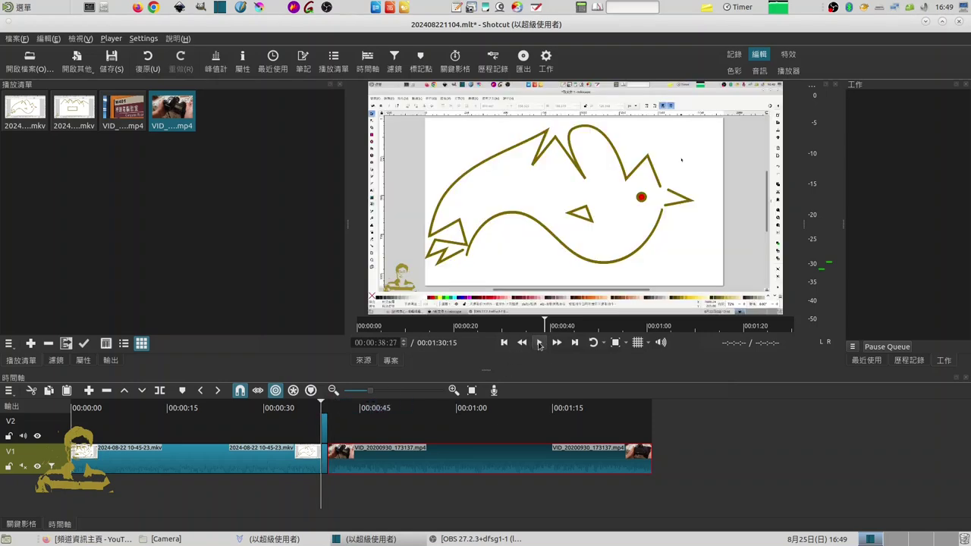
click(539, 343)
click(538, 343)
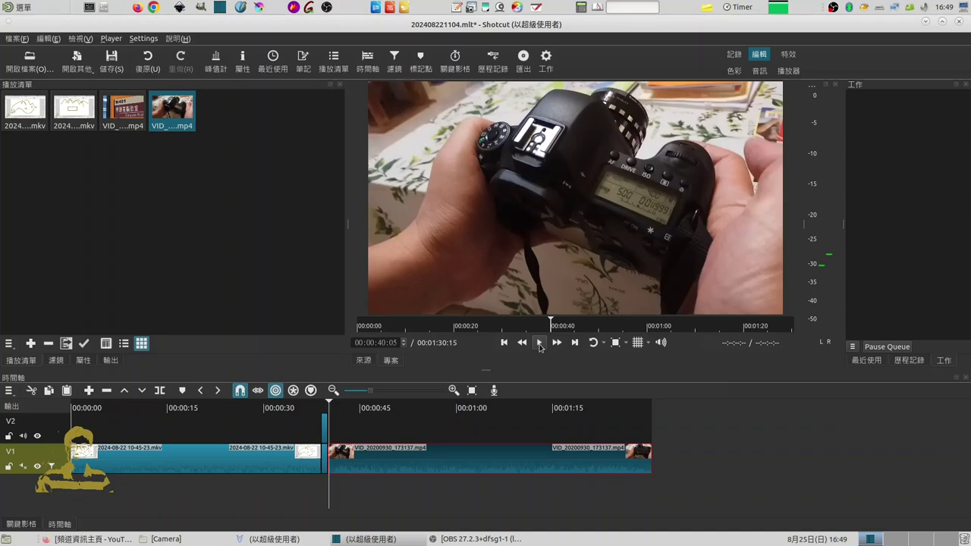
click(539, 343)
click(317, 407)
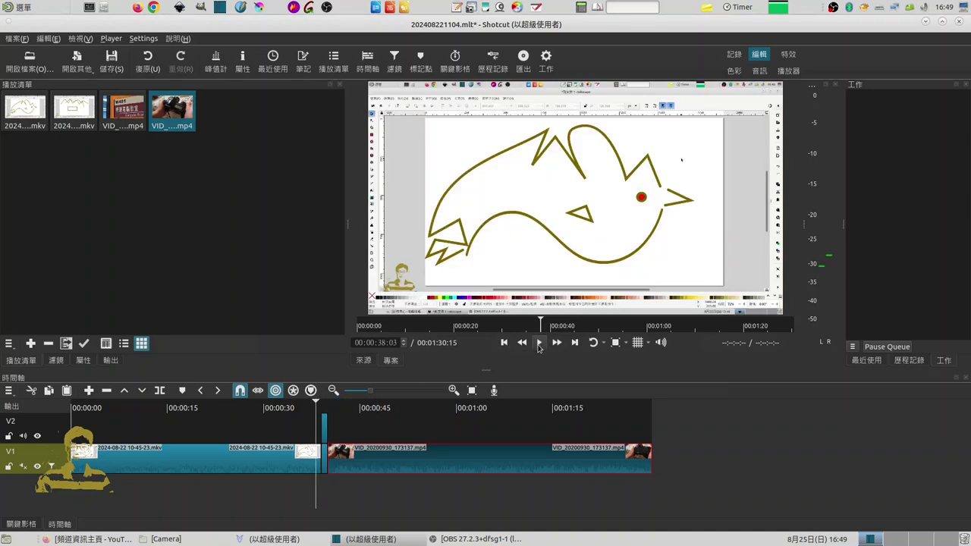
click(538, 342)
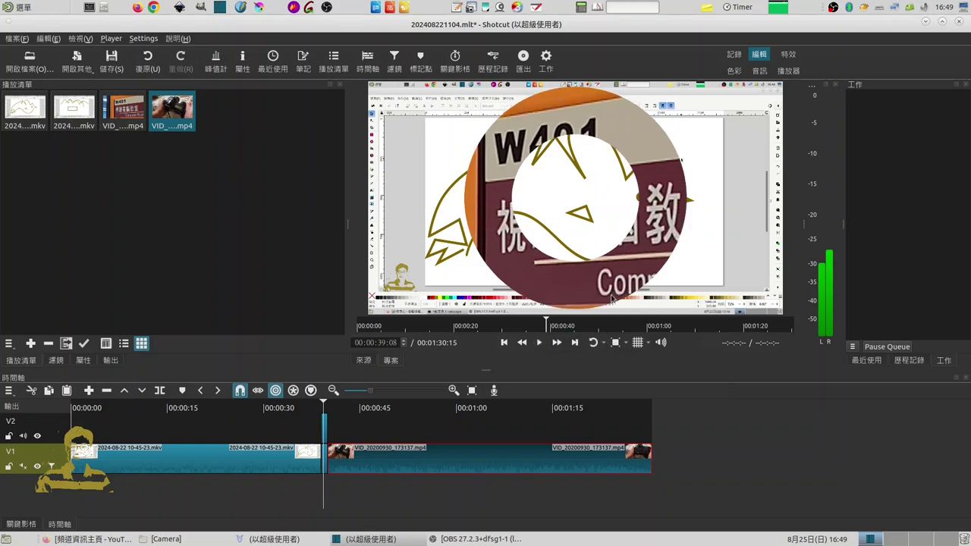
Minimize the video editor, close the open 082501.rawr animation and launch Glaxnimate again.
click(925, 21)
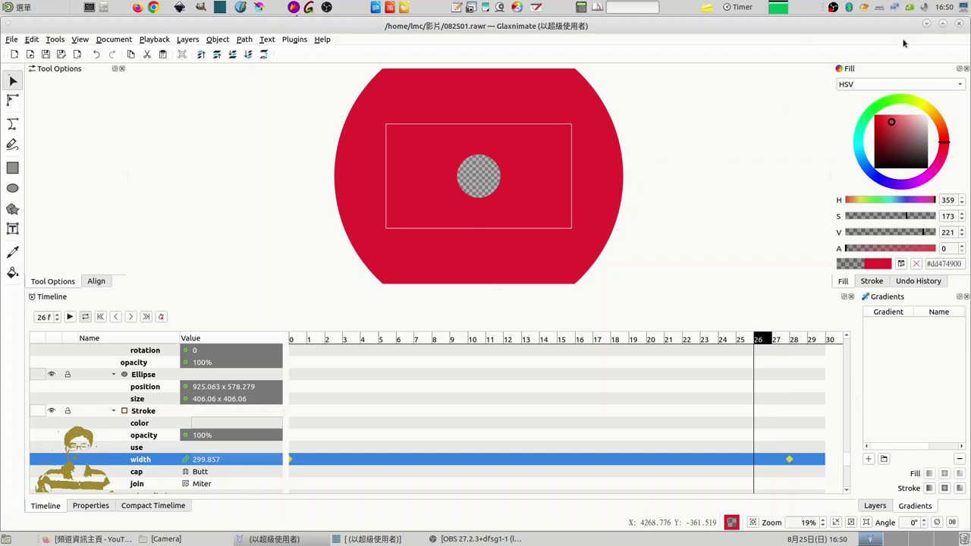
click(959, 26)
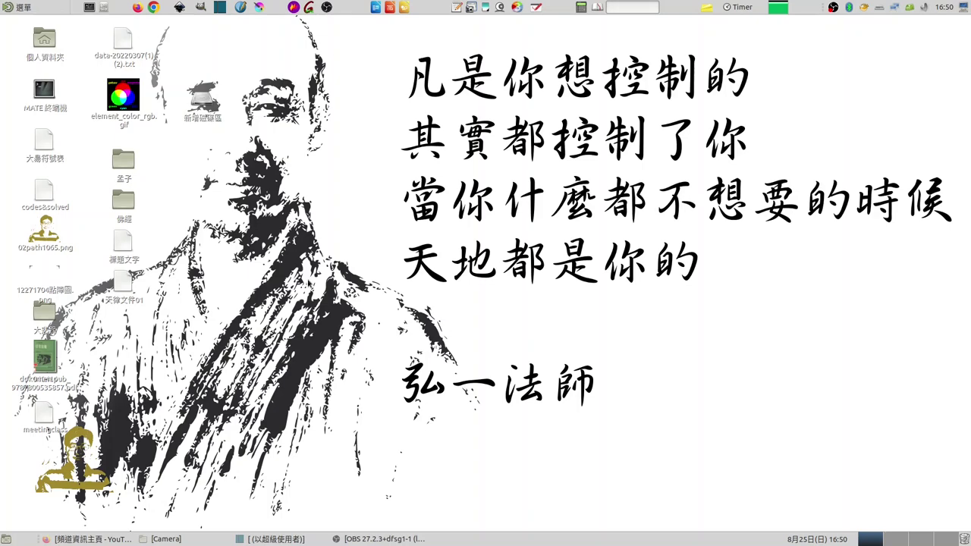
click(23, 10)
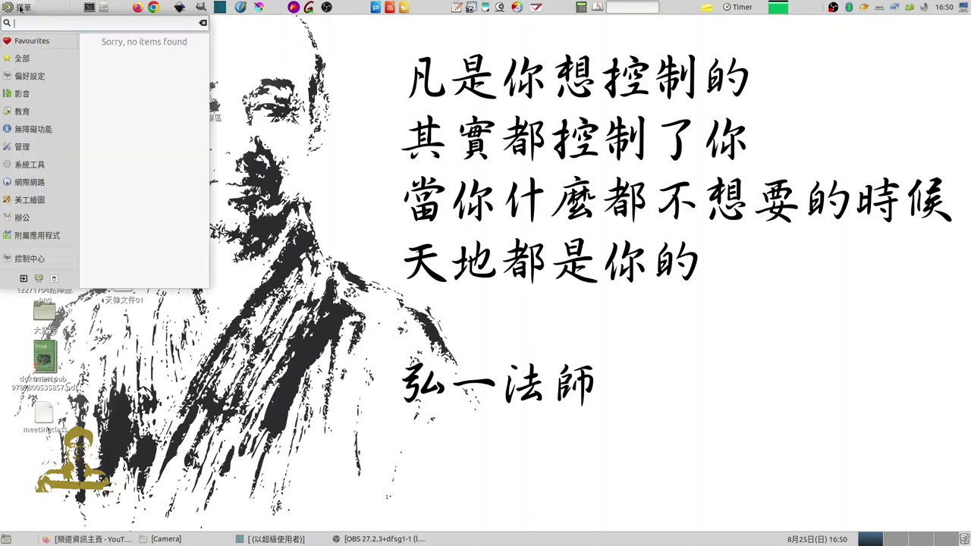
mouse_move(49, 197)
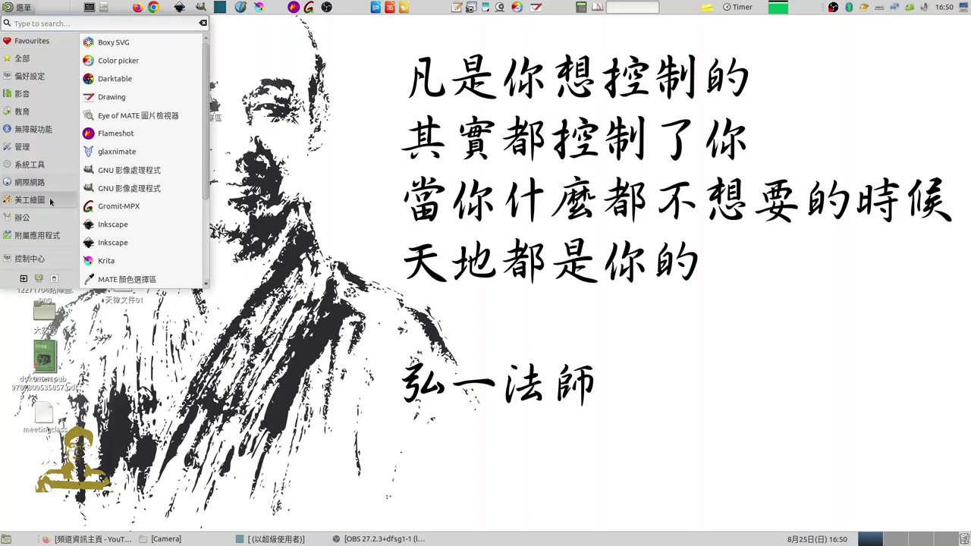
click(140, 154)
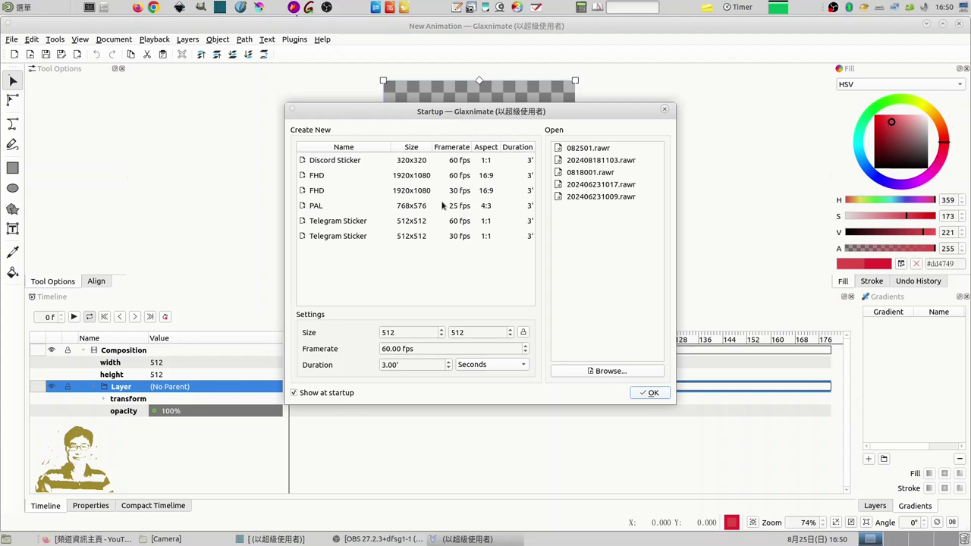
Set the new animation's size to 1920 by 1080.
double_click(396, 335)
text(1)
double_click(449, 333)
text(1080)
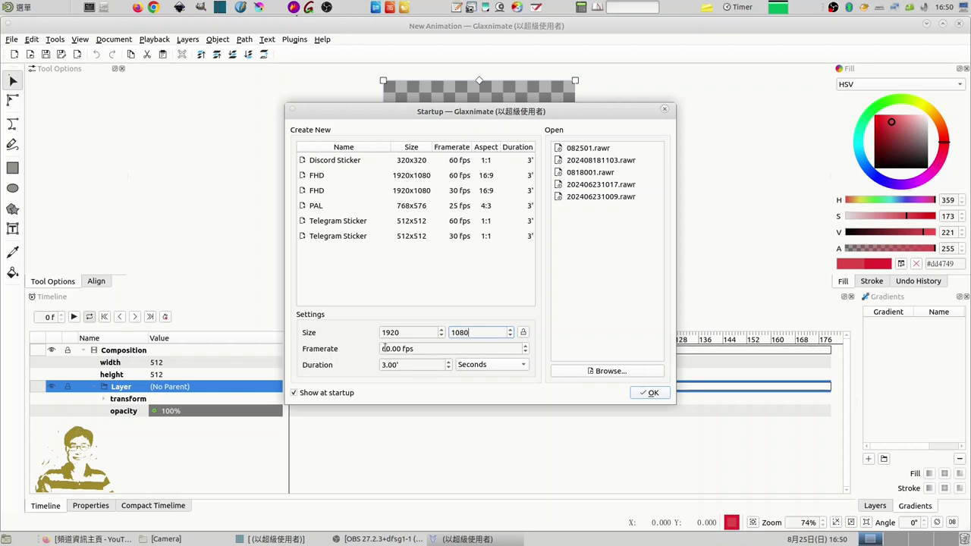
Set the framerate to 30 fps and the duration to 1 second, and create the animation.
click(384, 348)
key(BackSpace)
key(BackSpace)
text(30)
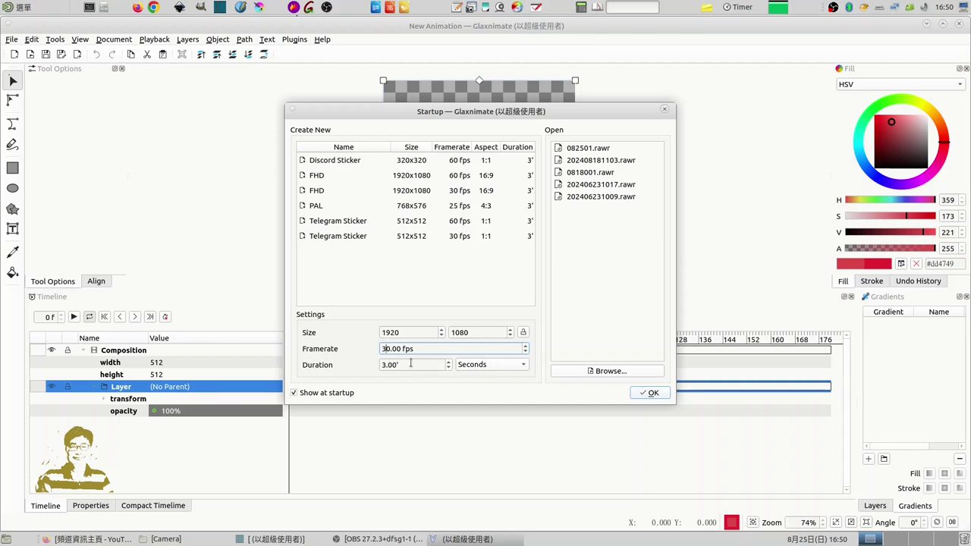
click(385, 363)
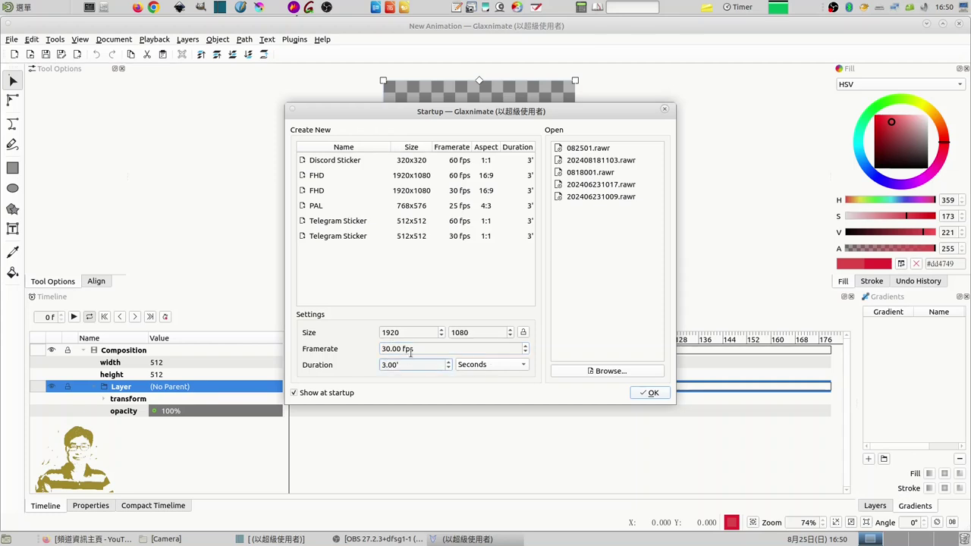
key(BackSpace)
key(BackSpace)
text(1)
click(637, 390)
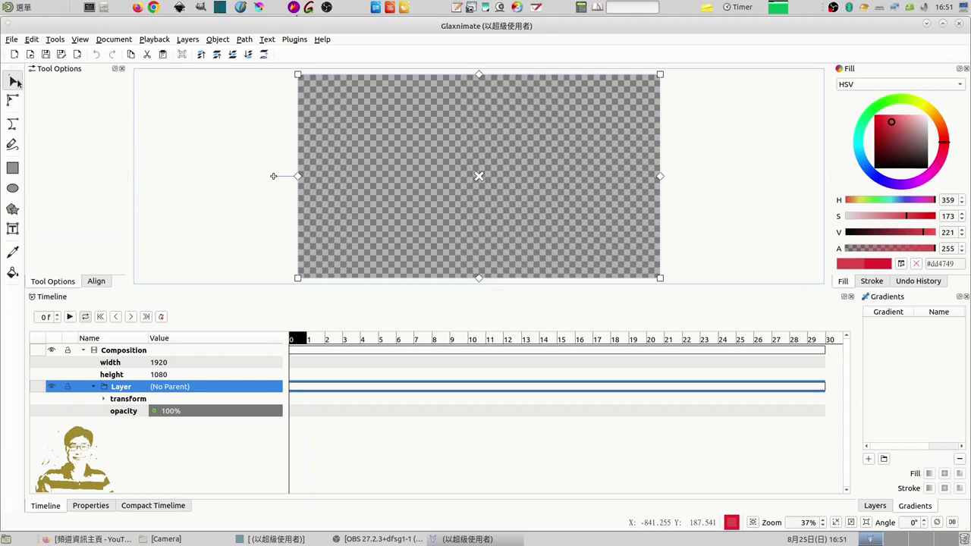
Deselect the layer and set the default stroke width to 12.
click(180, 141)
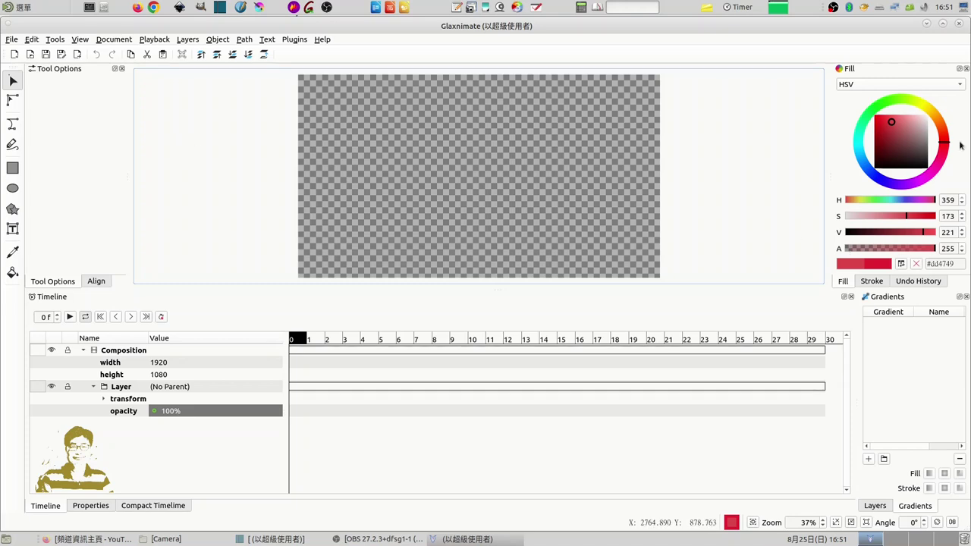
click(878, 283)
click(850, 86)
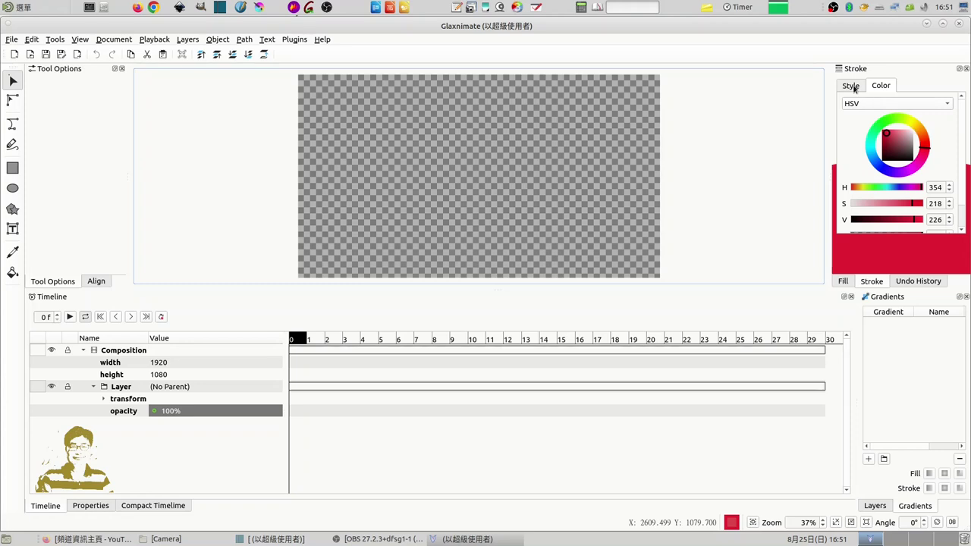
click(897, 104)
drag(897, 104, 843, 102)
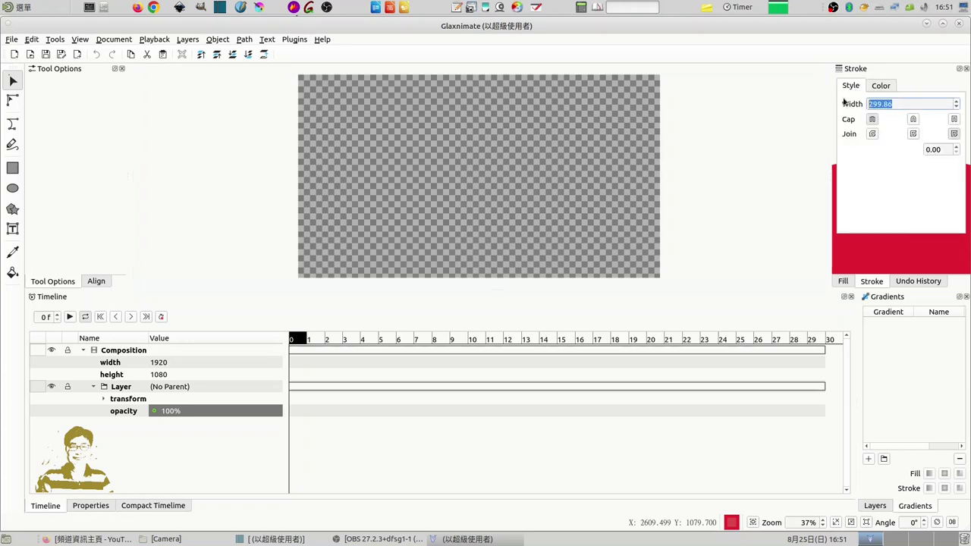
text(12)
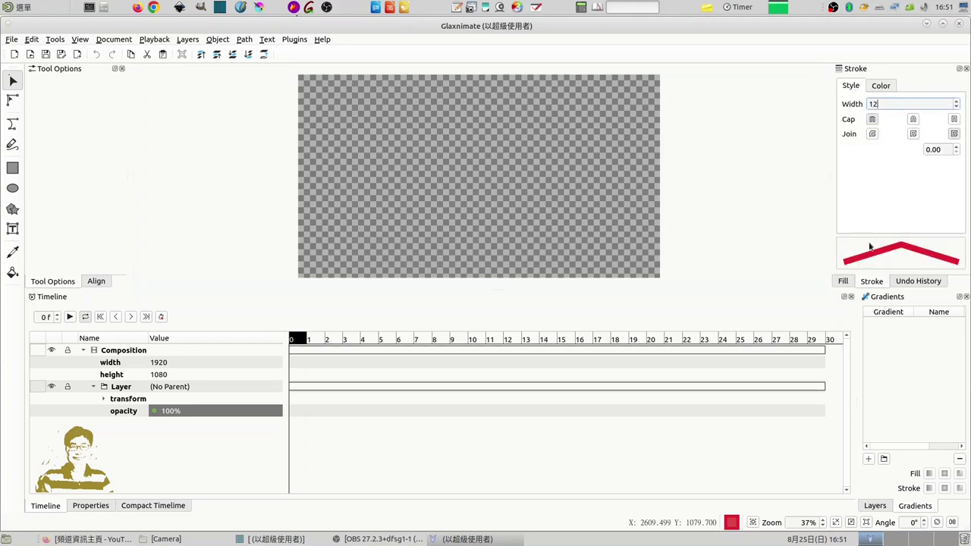
click(797, 185)
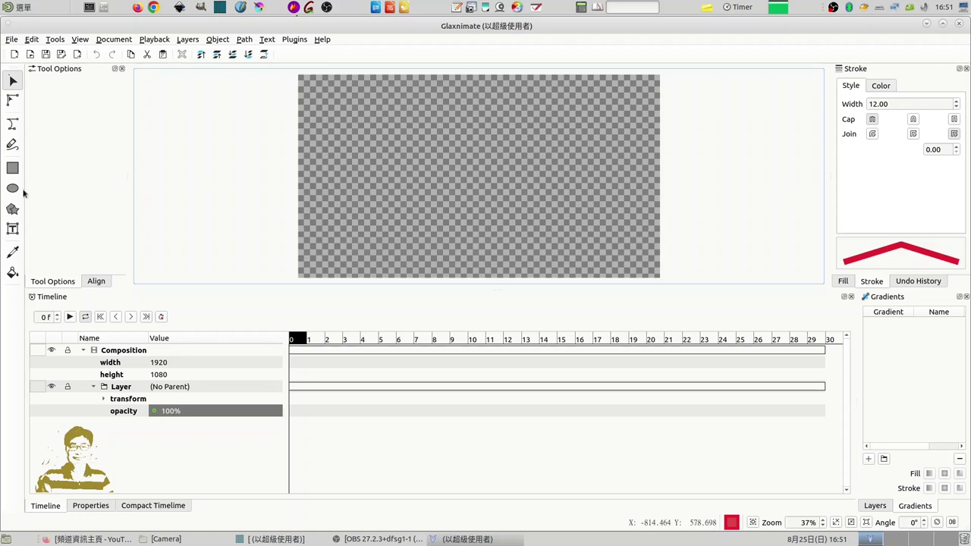
Draw a circle with fill and stroke as a group near the middle of the canvas.
click(12, 190)
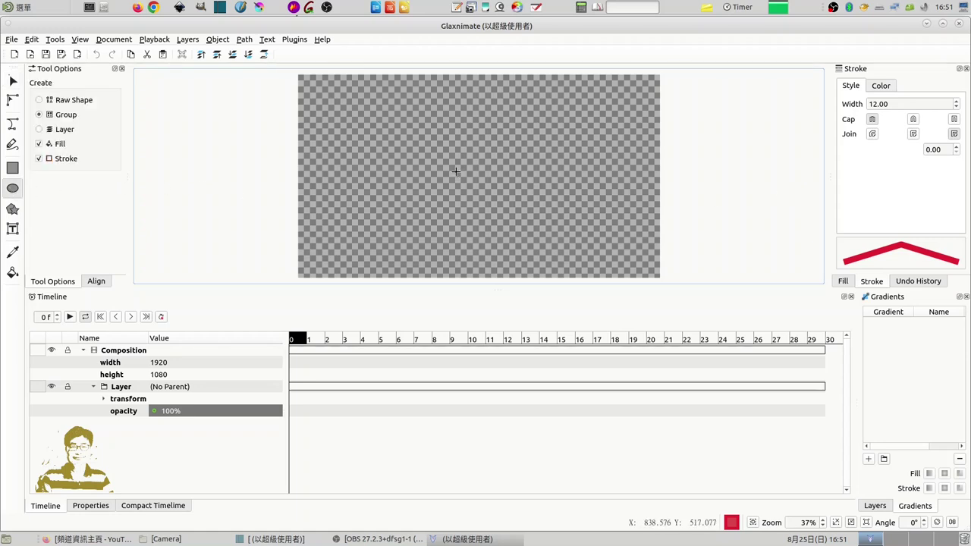
drag(432, 140, 490, 180)
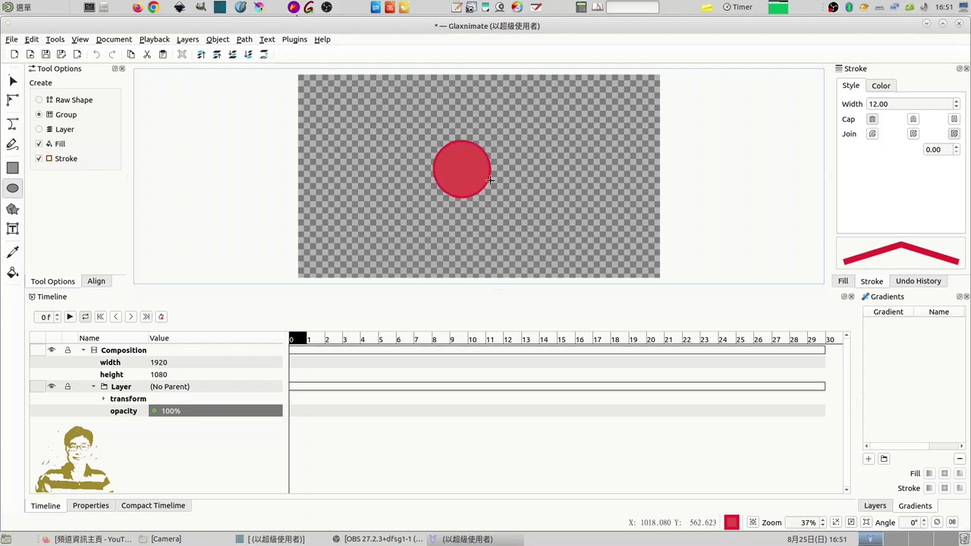
click(12, 82)
Make the circle's fill fully transparent by setting its alpha to 0.
click(462, 168)
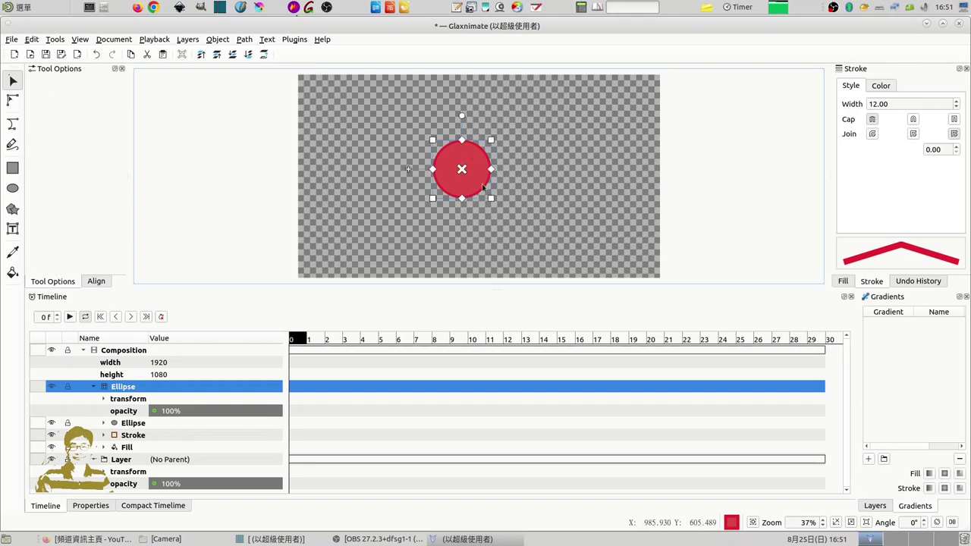
click(842, 280)
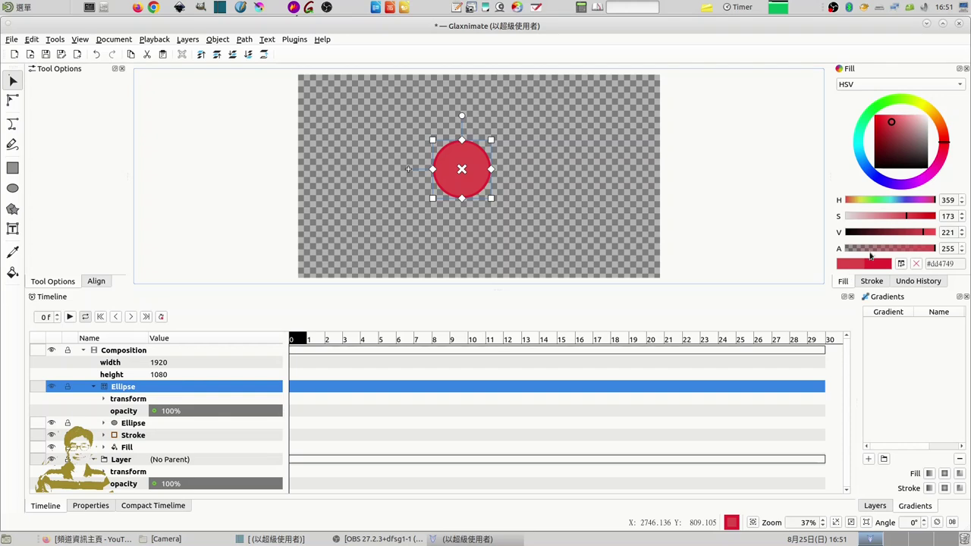
click(930, 249)
drag(931, 248, 820, 248)
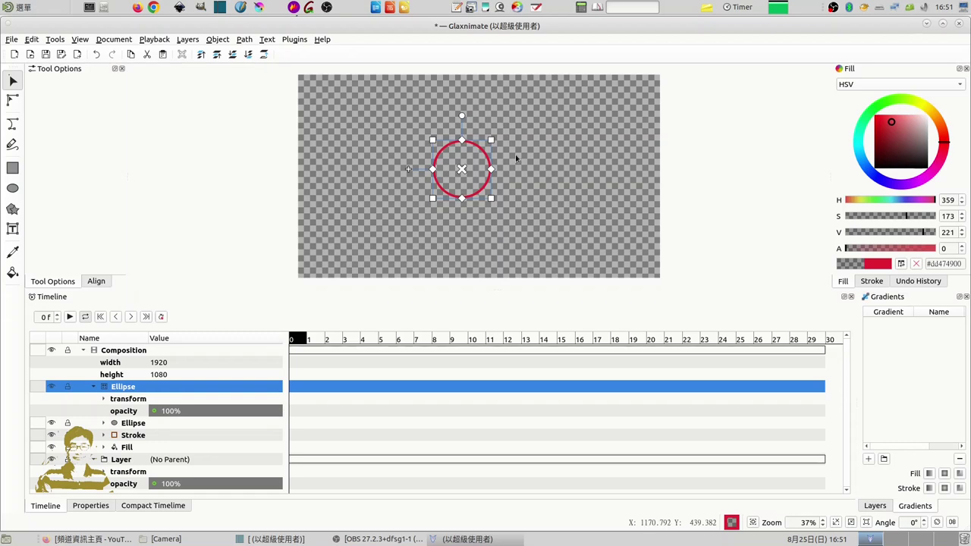
Center the circle horizontally and vertically relative to the canvas.
click(218, 40)
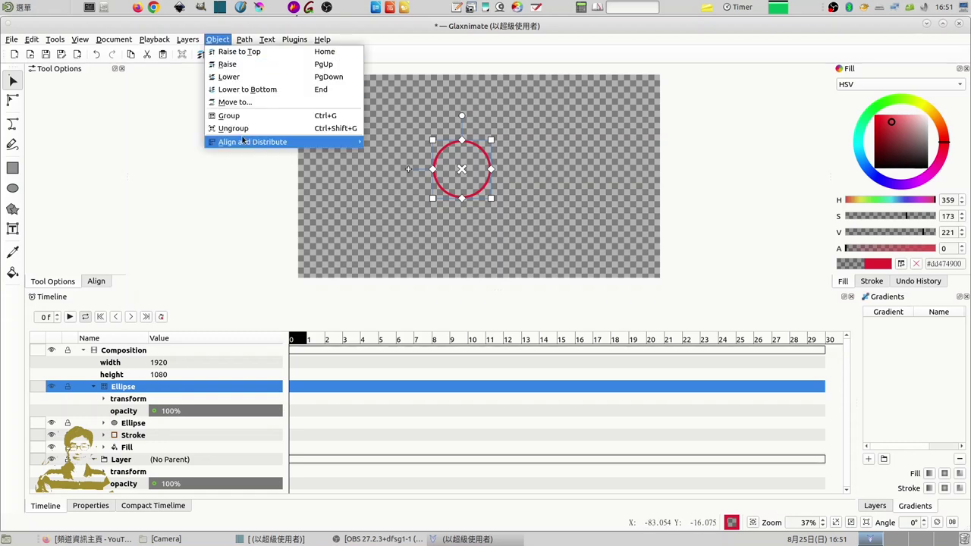
mouse_move(232, 143)
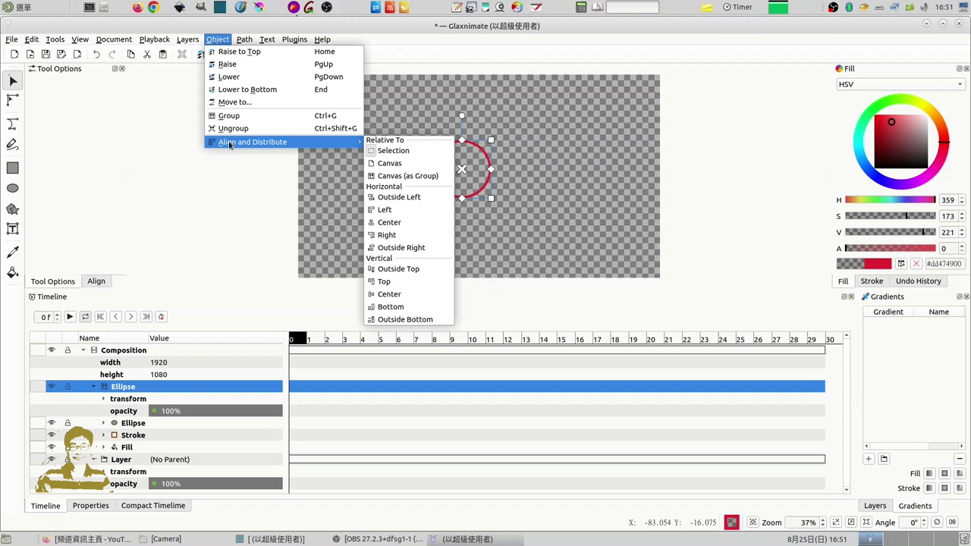
click(390, 163)
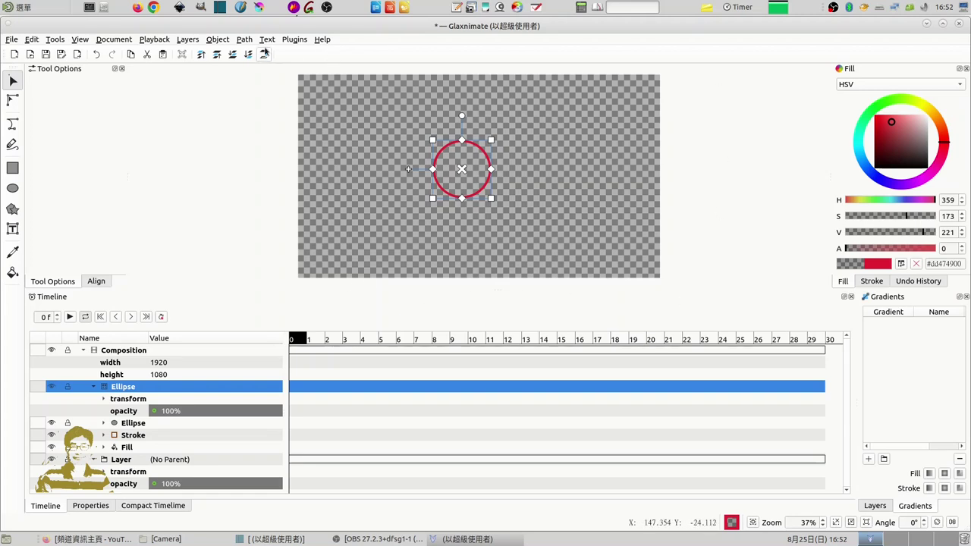
click(218, 38)
mouse_move(289, 144)
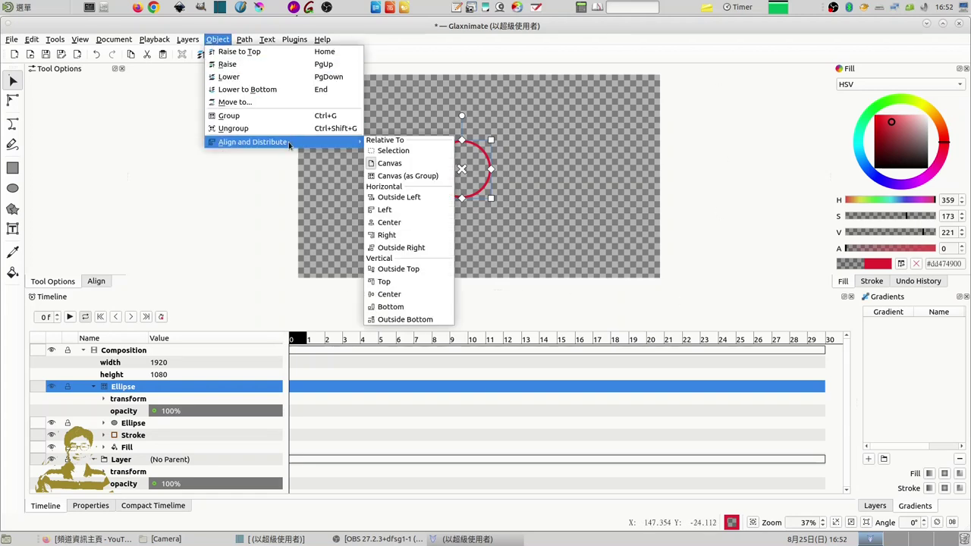
click(383, 226)
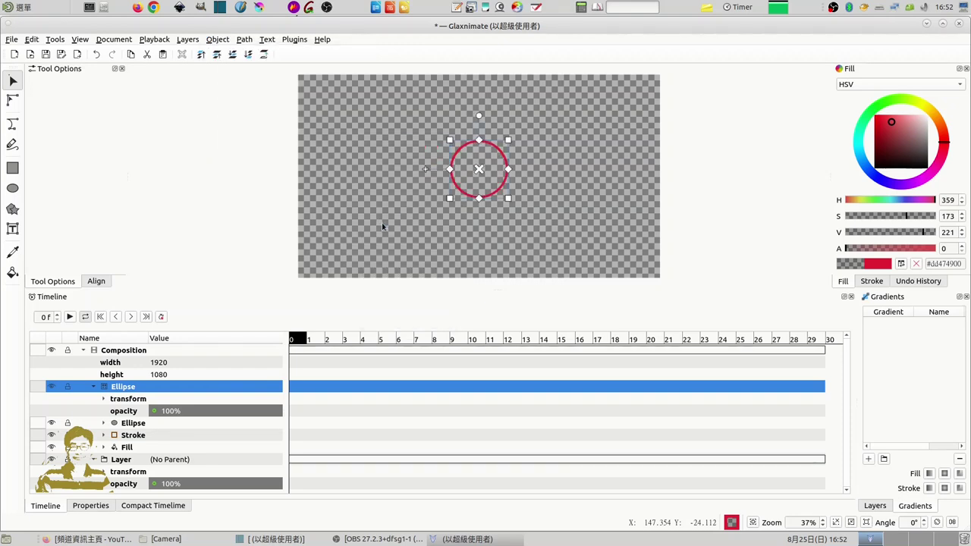
click(219, 39)
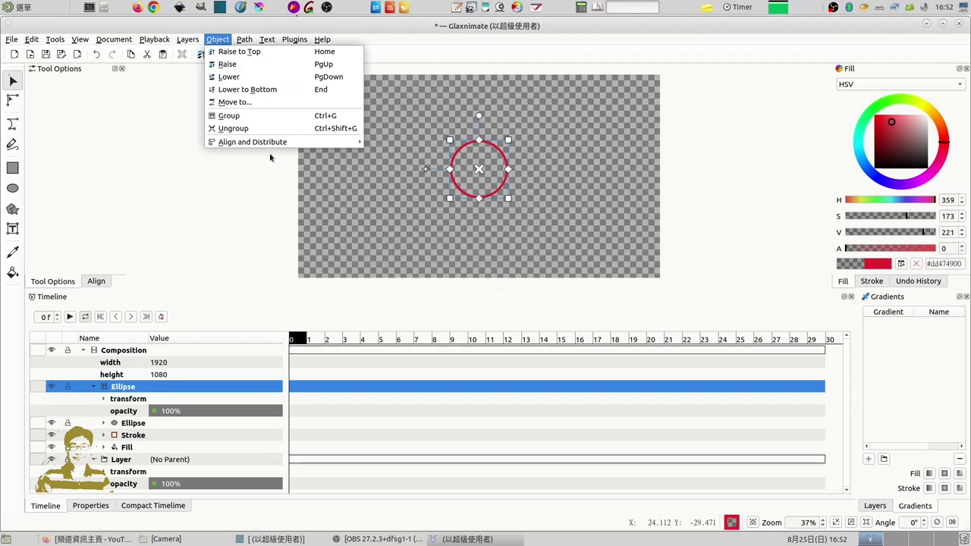
mouse_move(273, 142)
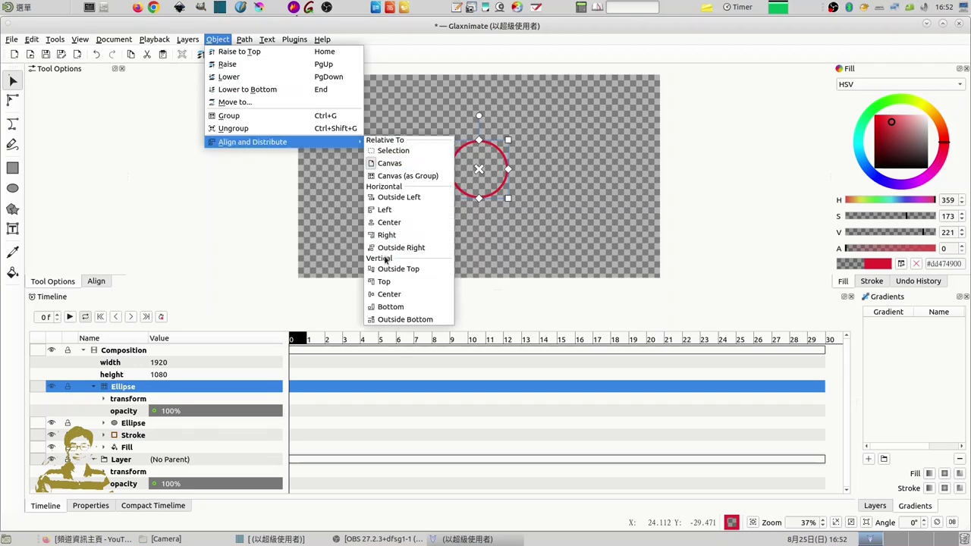
click(387, 294)
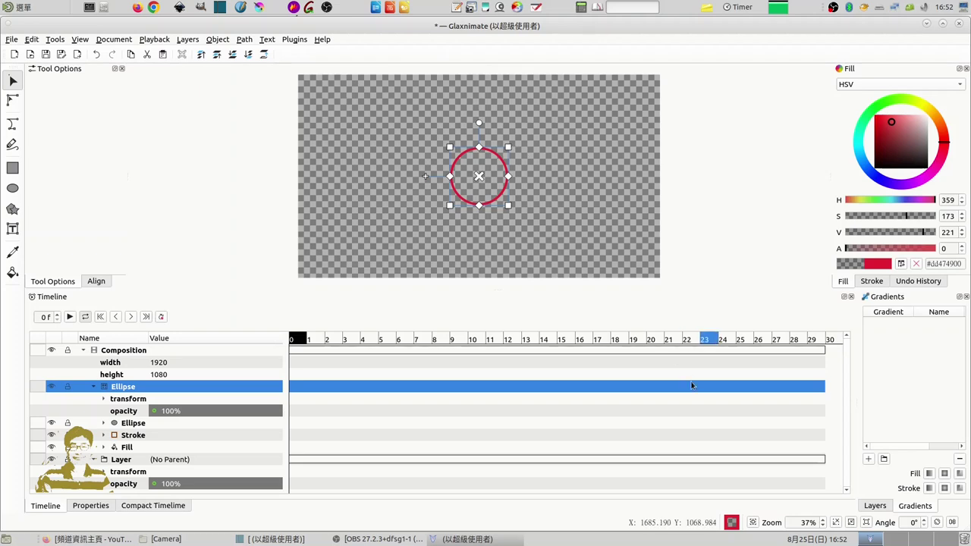
Turn on keyframe recording and enlarge the circle slightly around its center at frame 0.
click(850, 522)
click(850, 523)
click(850, 522)
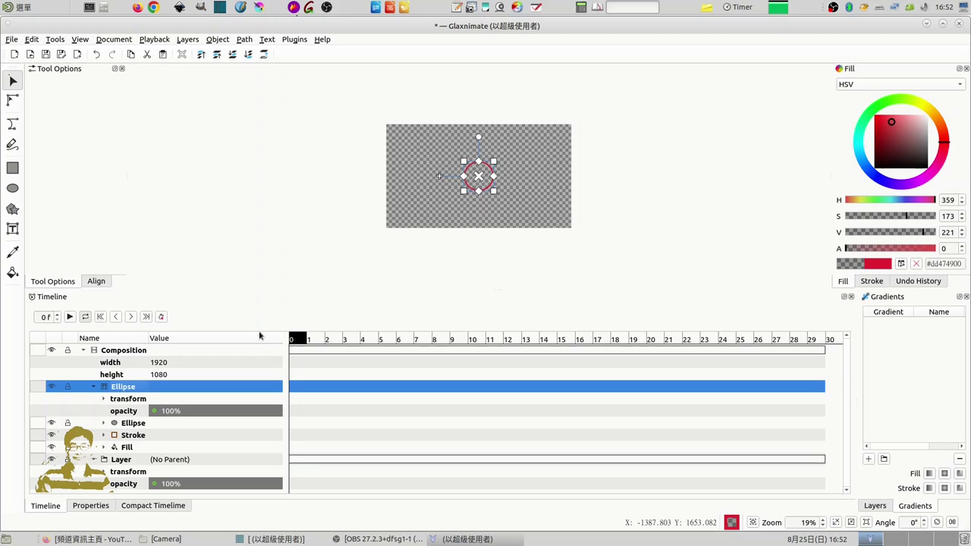
click(160, 317)
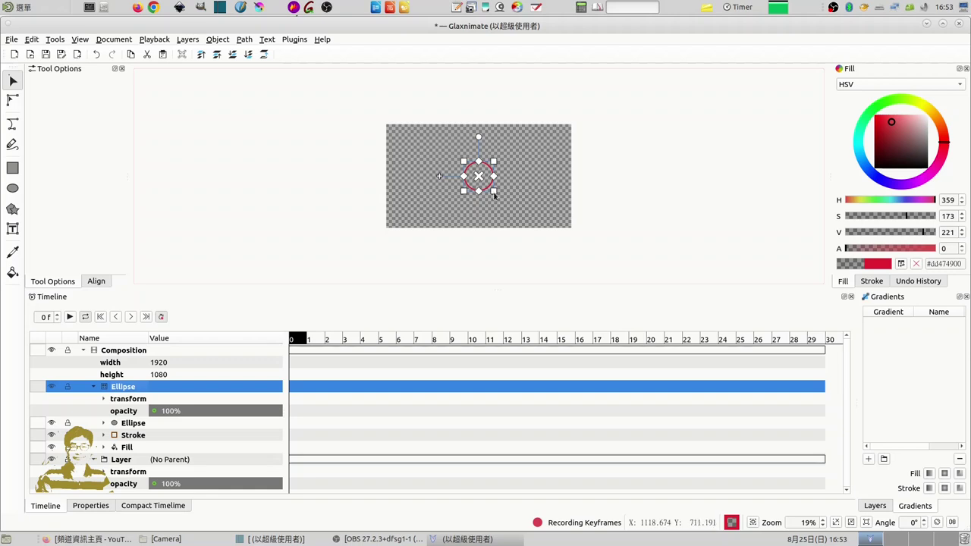
mouse_move(494, 194)
mouse_down()
mouse_move(506, 204)
mouse_move(496, 195)
mouse_up()
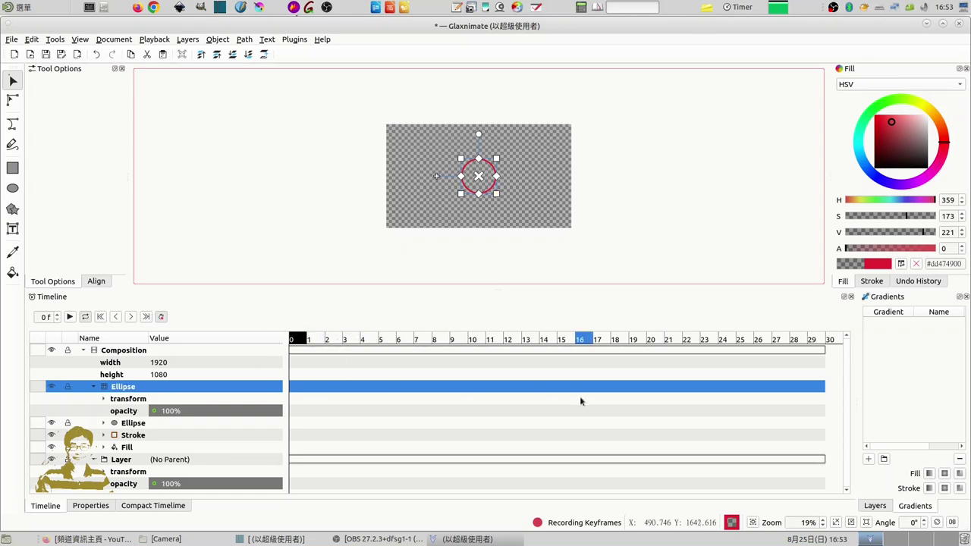
At frame 26, scale the circle up around its center to about 599%, then stop recording keyframes.
click(756, 343)
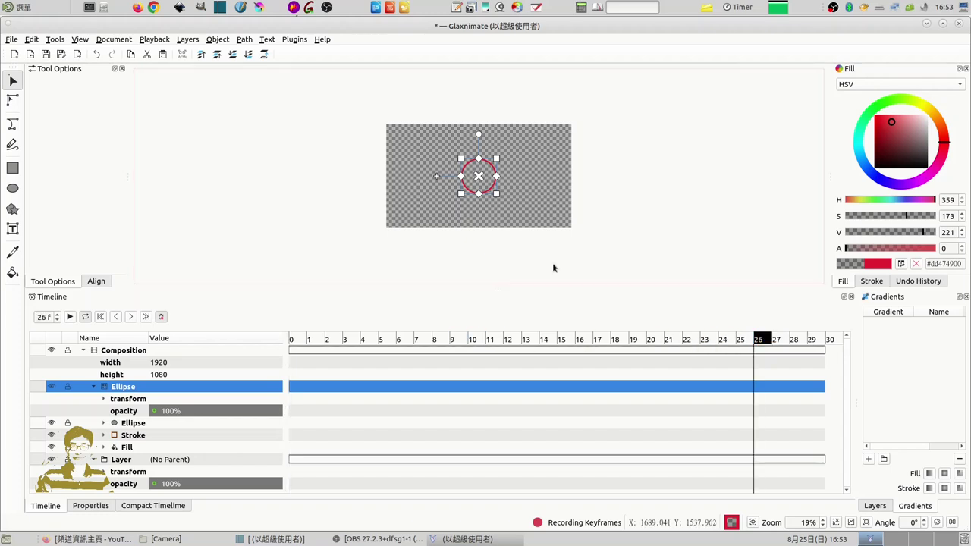
drag(495, 196, 573, 264)
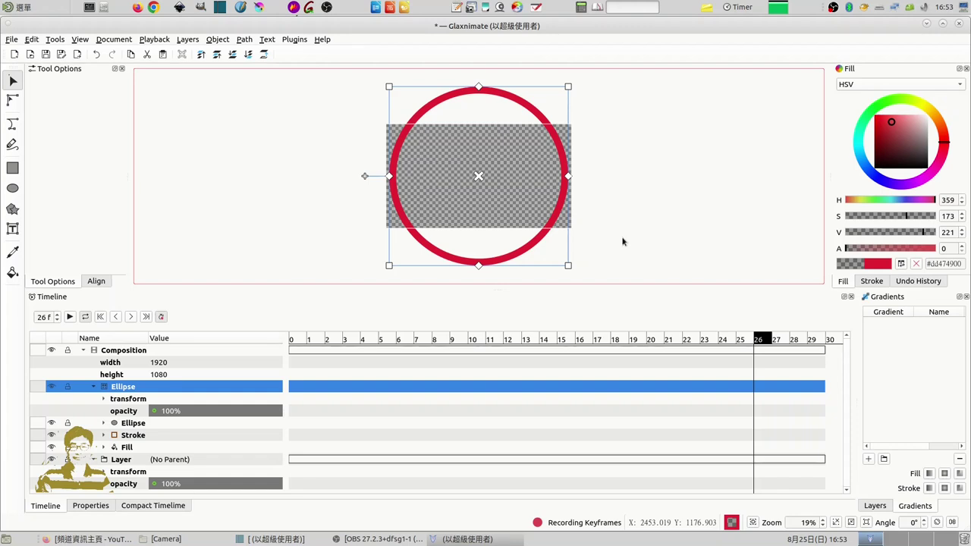
click(160, 318)
Play the circle's growth from the first frame to check it, then return to frame 0.
click(101, 317)
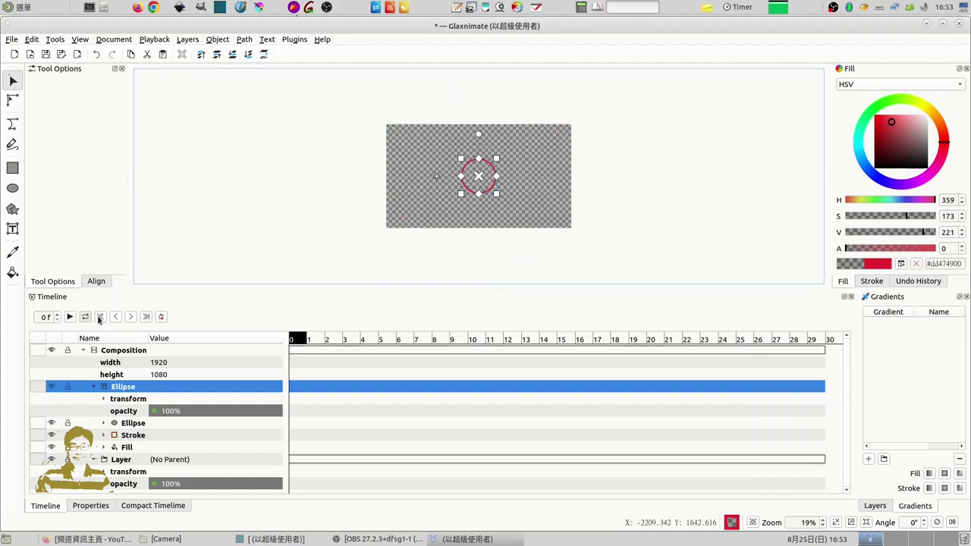
click(69, 317)
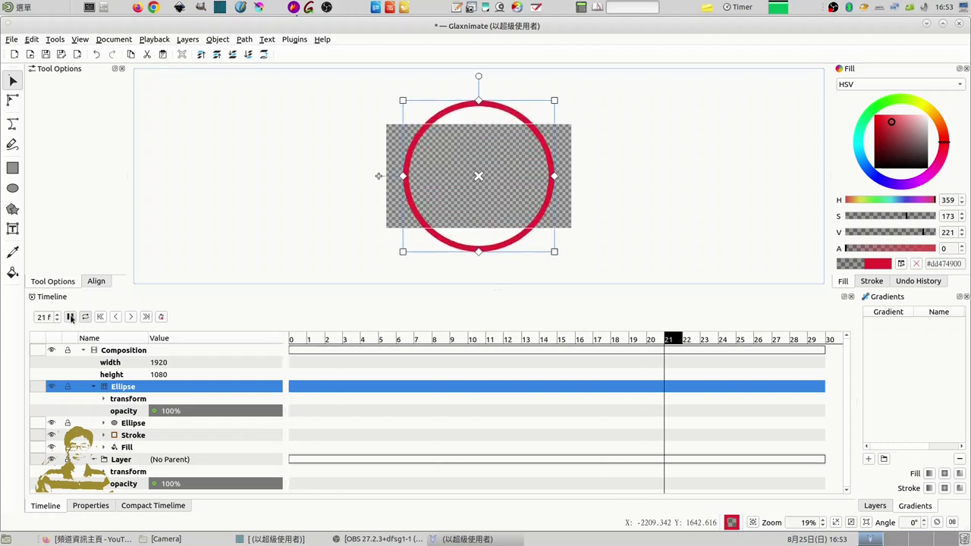
click(70, 317)
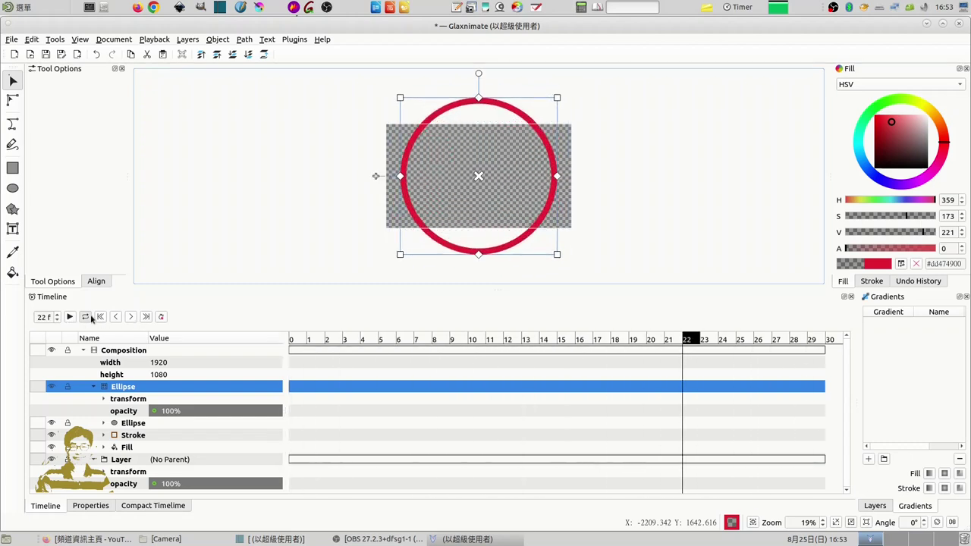
click(101, 317)
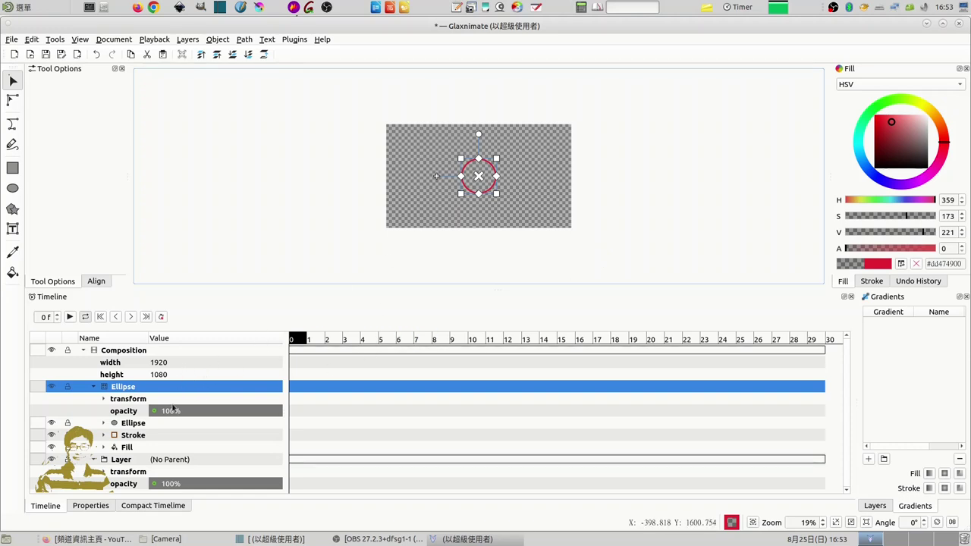
Expand the group's transform and the inner ellipse's properties to examine their values and keyframes.
click(105, 399)
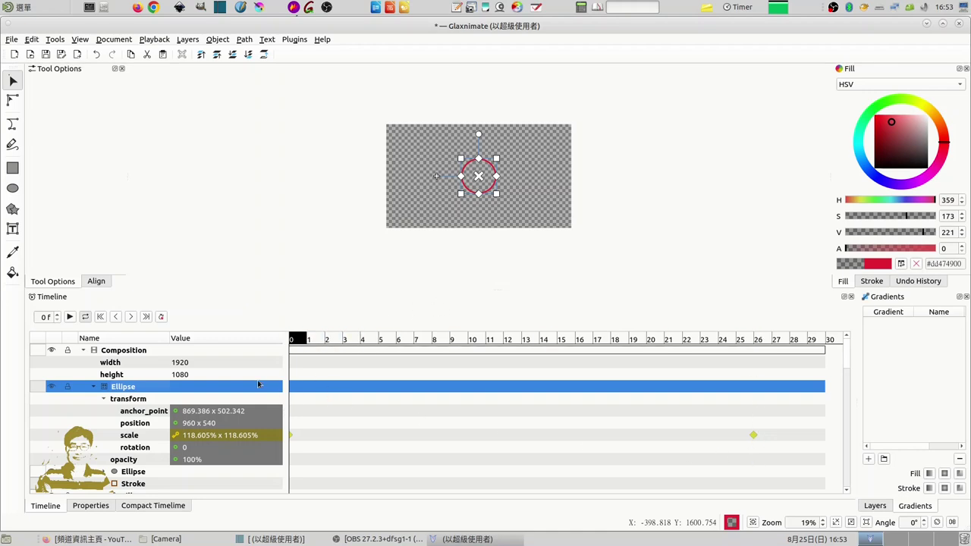
scroll(256, 385, down, 2)
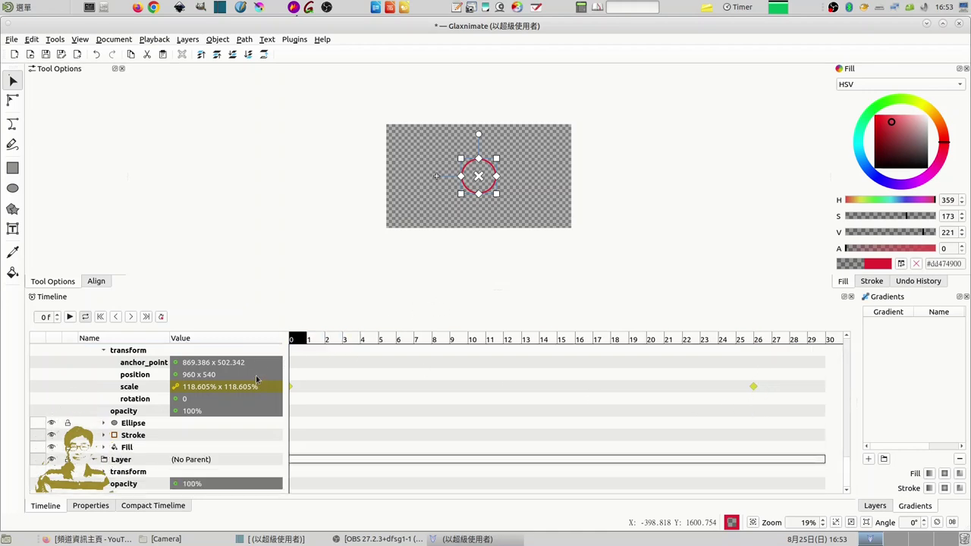
scroll(186, 428, up, 1)
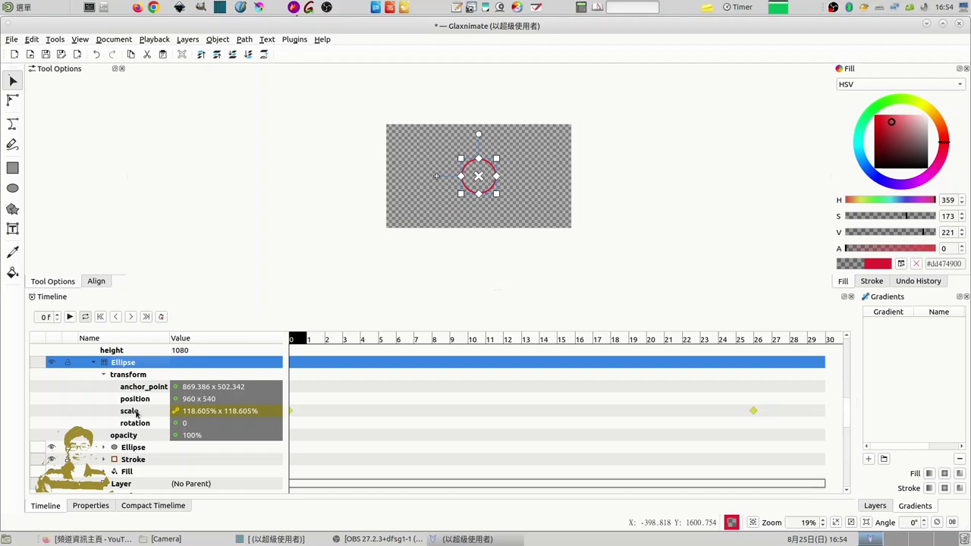
click(133, 448)
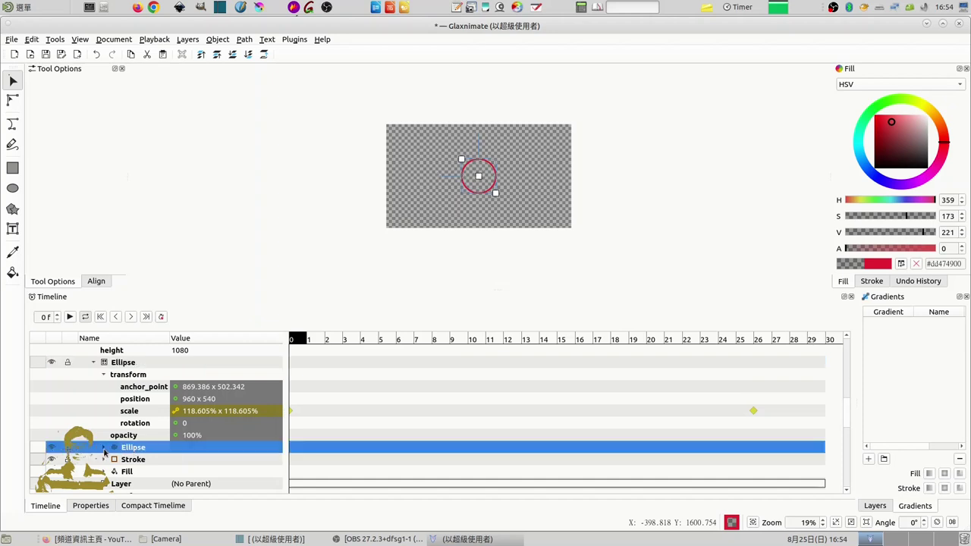
click(105, 448)
scroll(108, 454, down, 1)
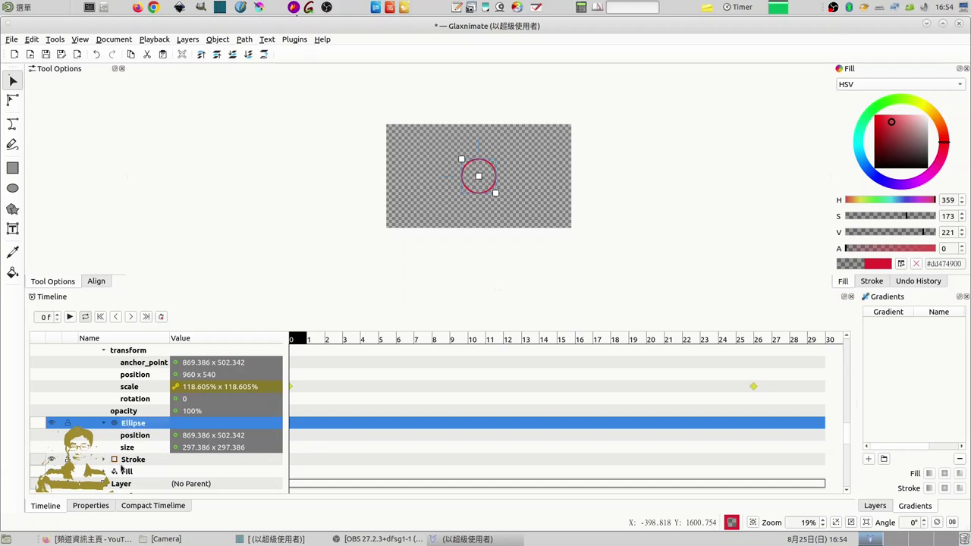
Turn on keyframe recording and add a keyframe for the stroke's width at frame 0.
click(105, 461)
scroll(114, 467, down, 2)
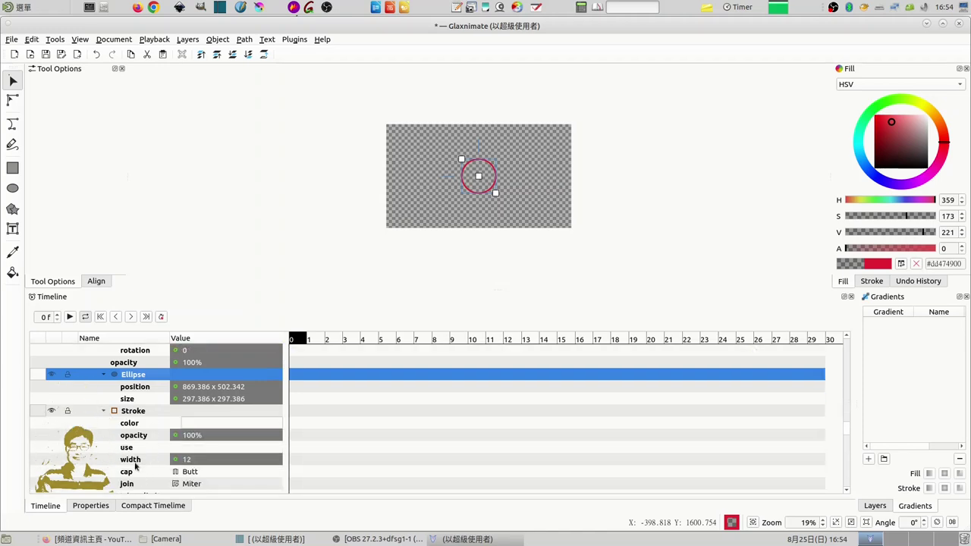
click(137, 464)
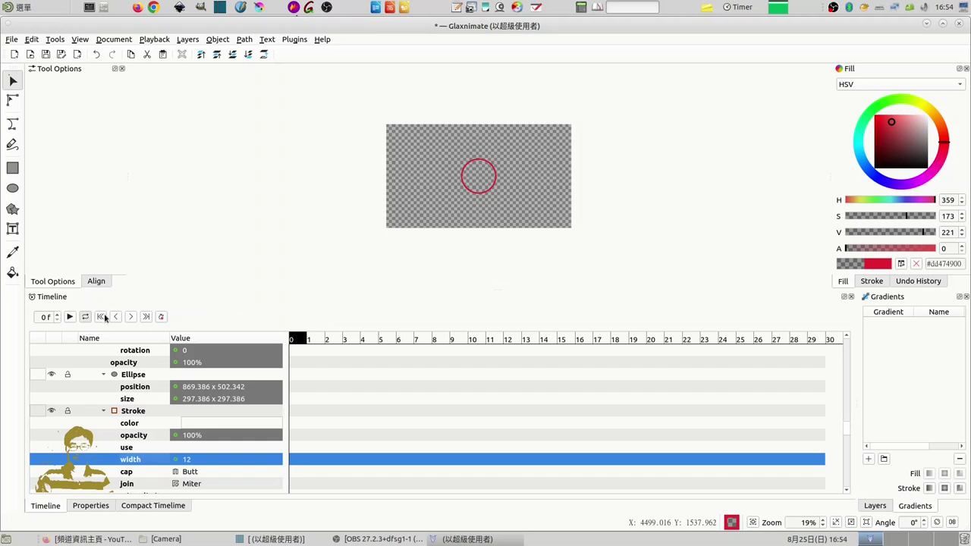
click(161, 317)
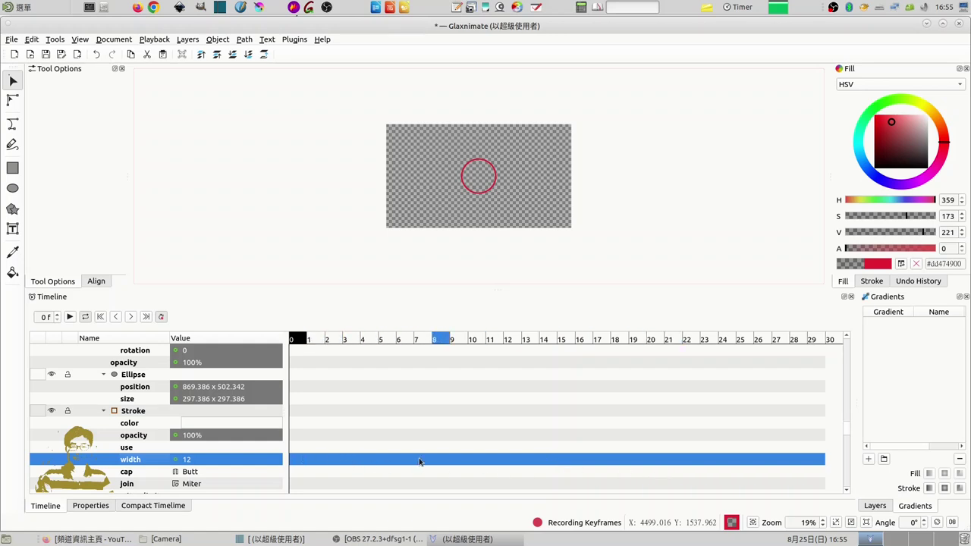
right_click(339, 462)
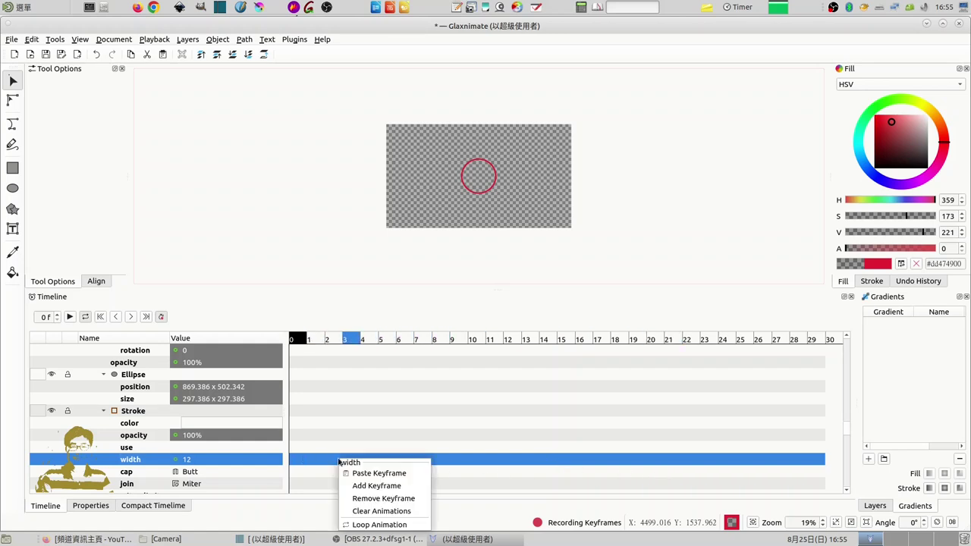
click(390, 490)
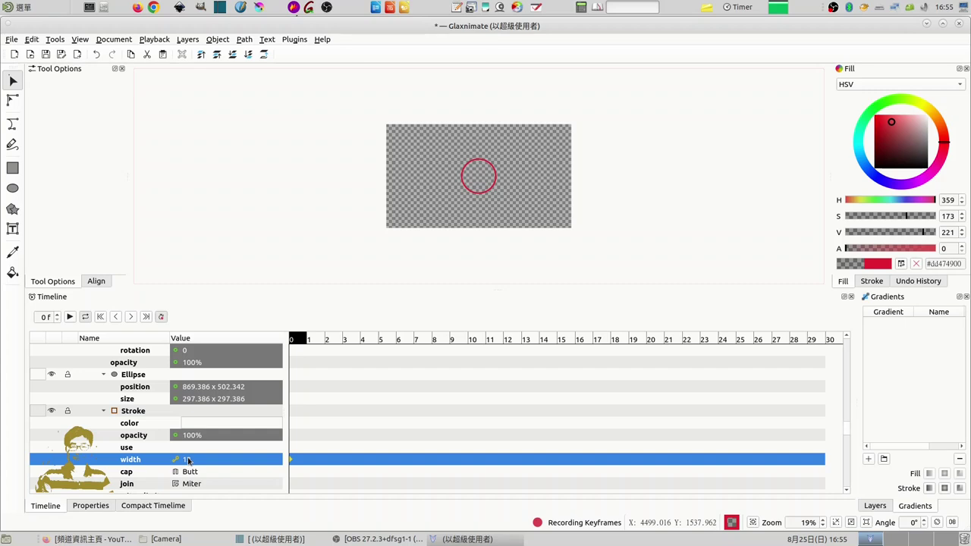
Add a stroke width keyframe at frame 26 with the value 256, then stop recording keyframes.
click(756, 341)
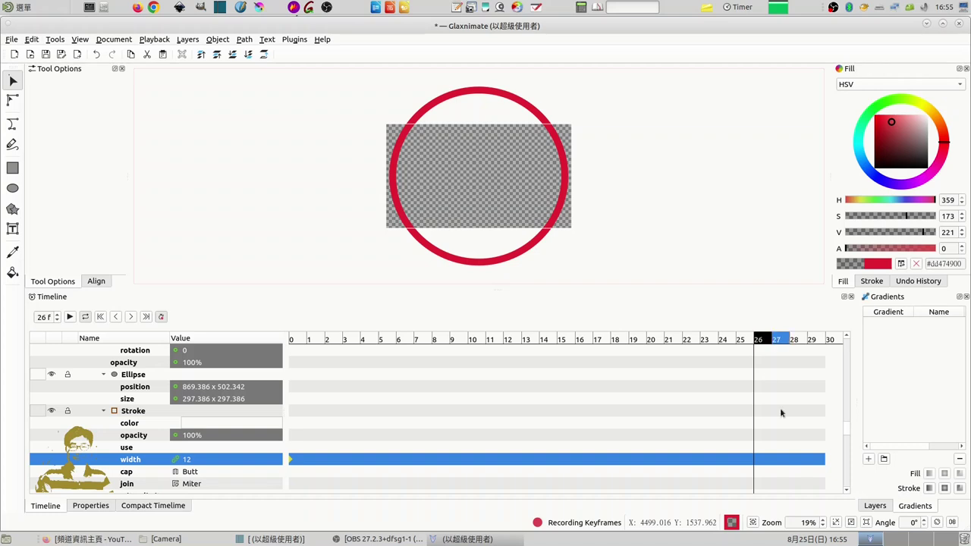
right_click(649, 462)
click(681, 412)
double_click(189, 460)
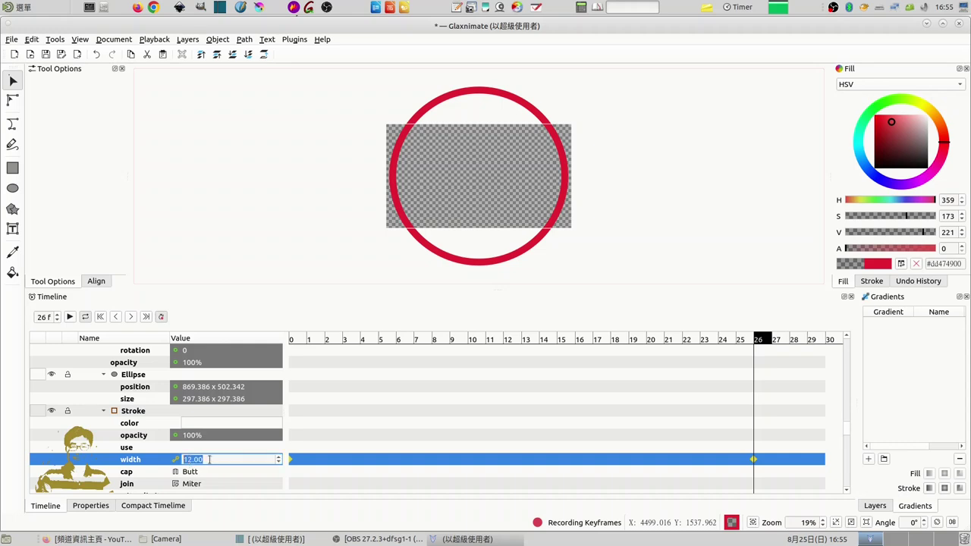
text(256)
key(Return)
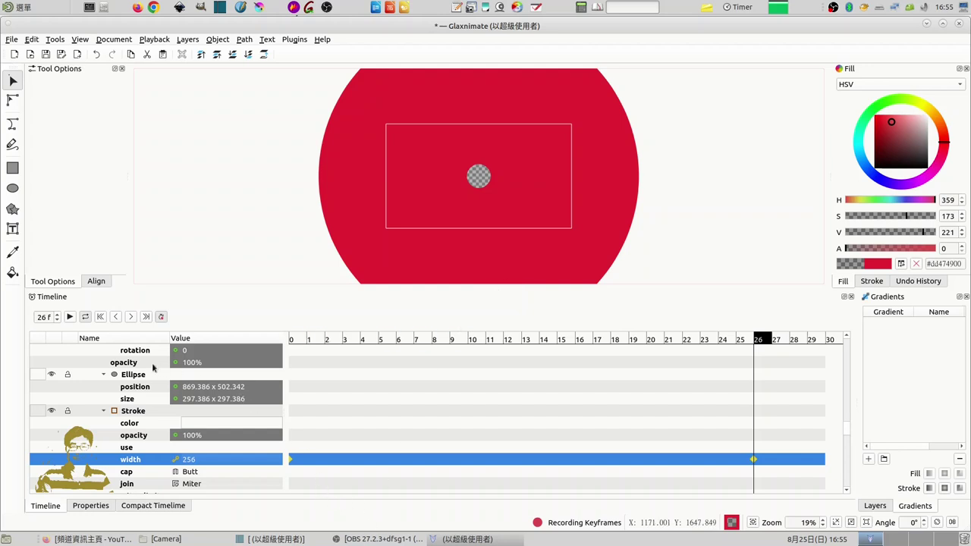
scroll(151, 373, up, 1)
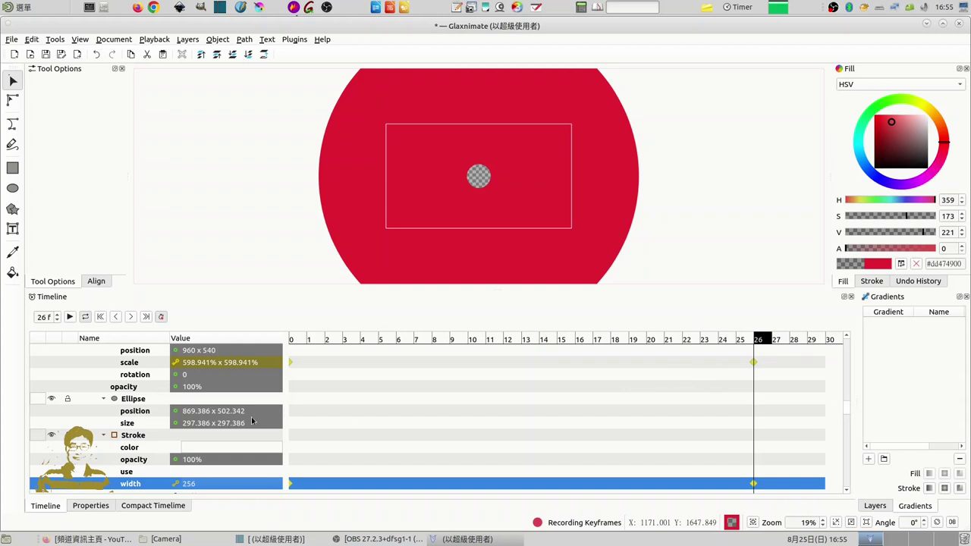
scroll(170, 420, down, 1)
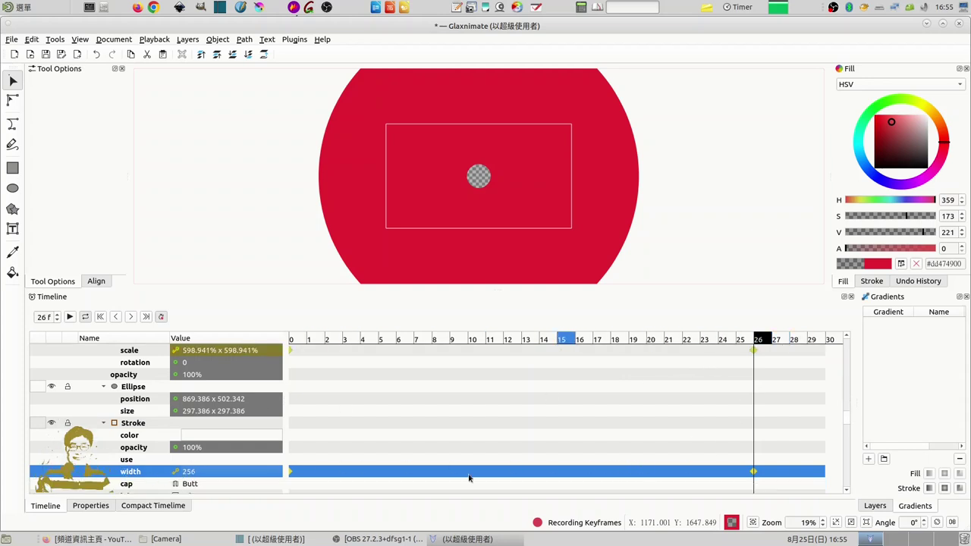
click(161, 317)
Play the animation from the first frame to check how the ring widens, then stop playback.
click(100, 317)
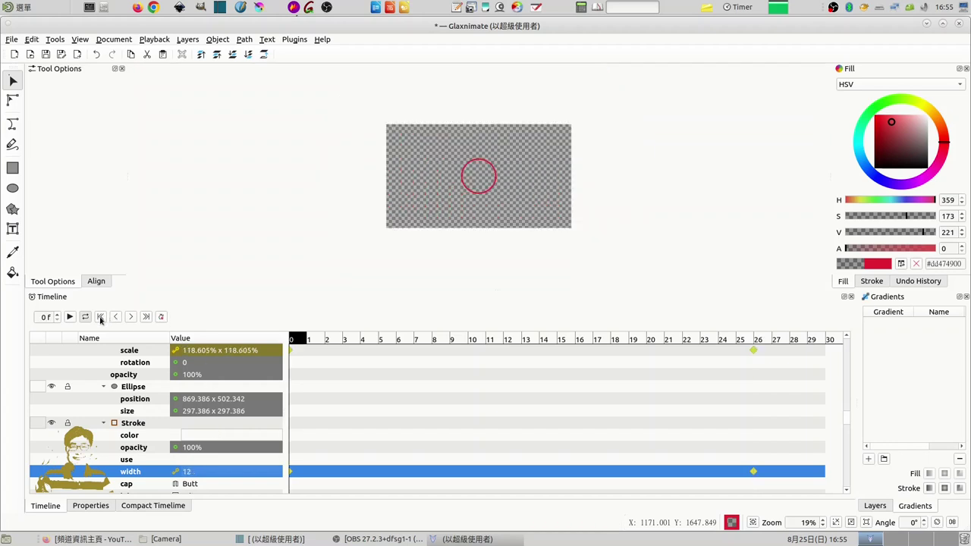
click(70, 317)
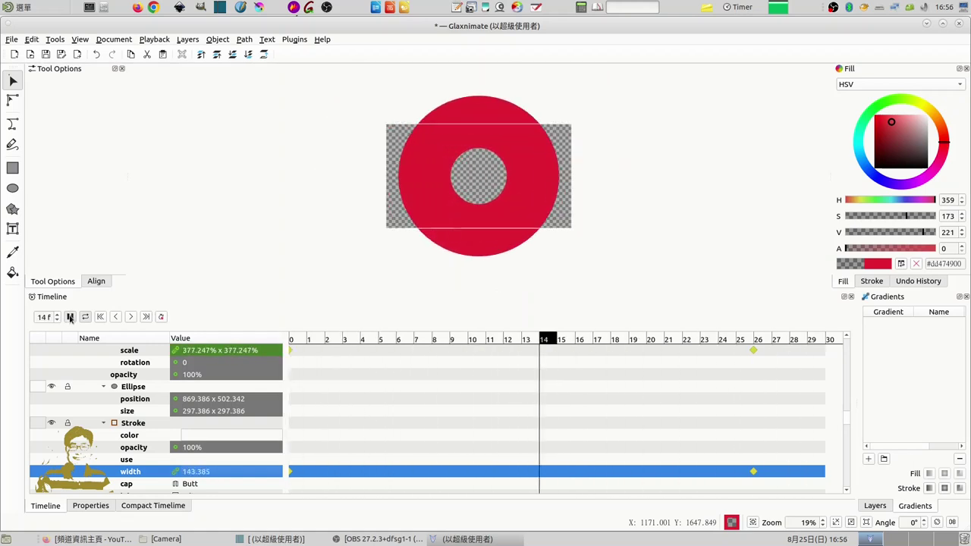
click(70, 317)
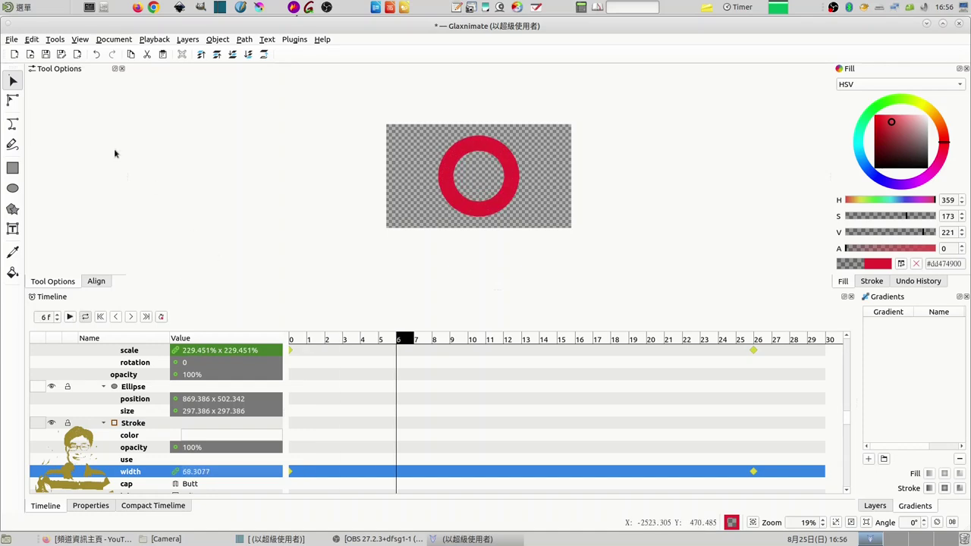
click(46, 54)
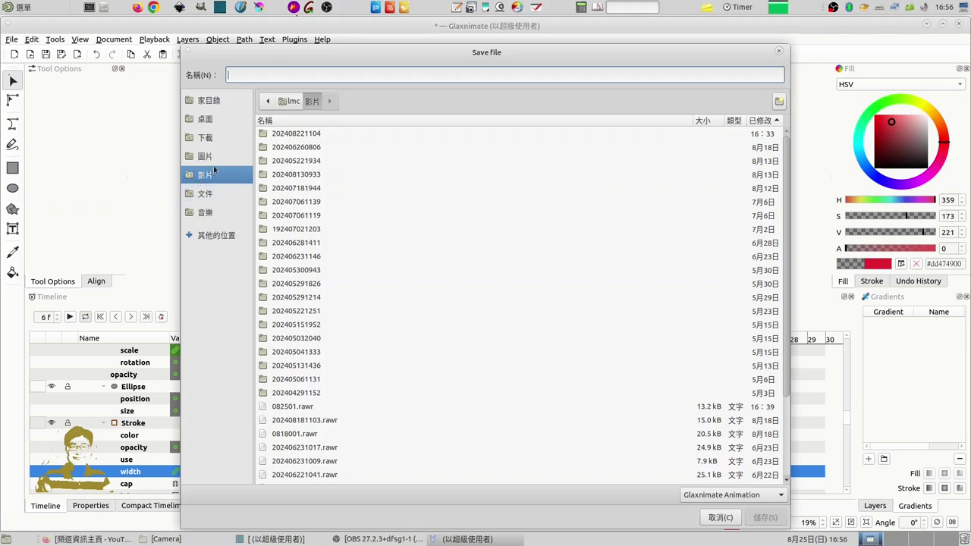
text(202)
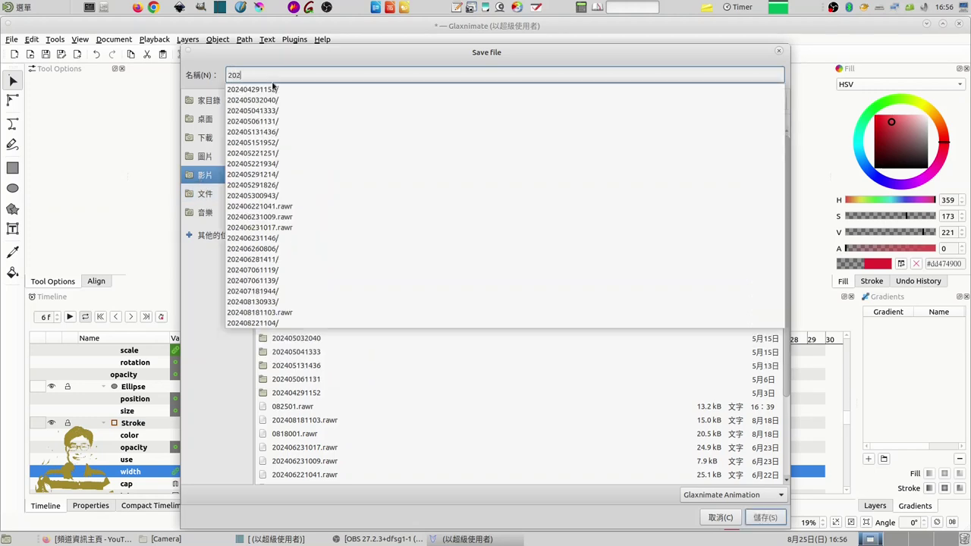
text(408251656)
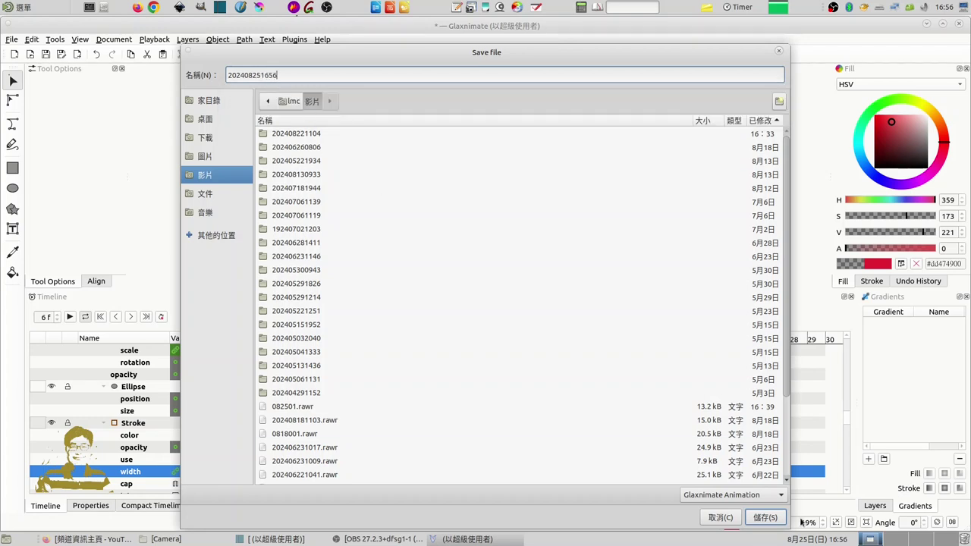
click(775, 520)
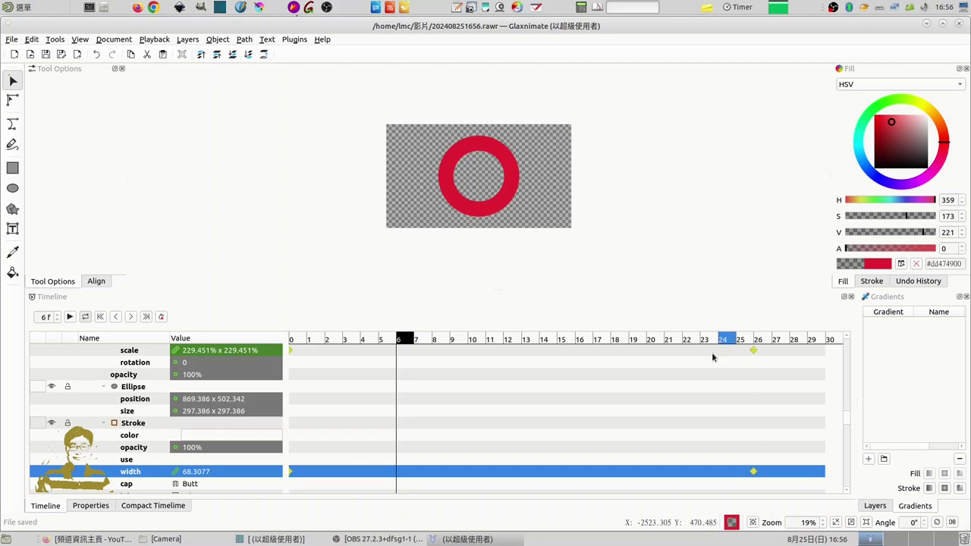
Switch to the Shotcut project and remove the existing short clip from track V2.
click(926, 25)
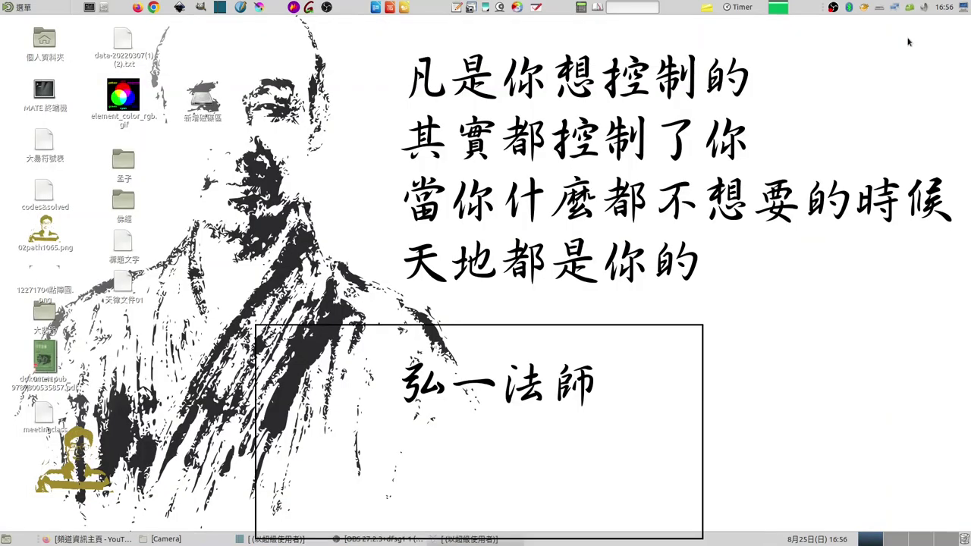
click(276, 539)
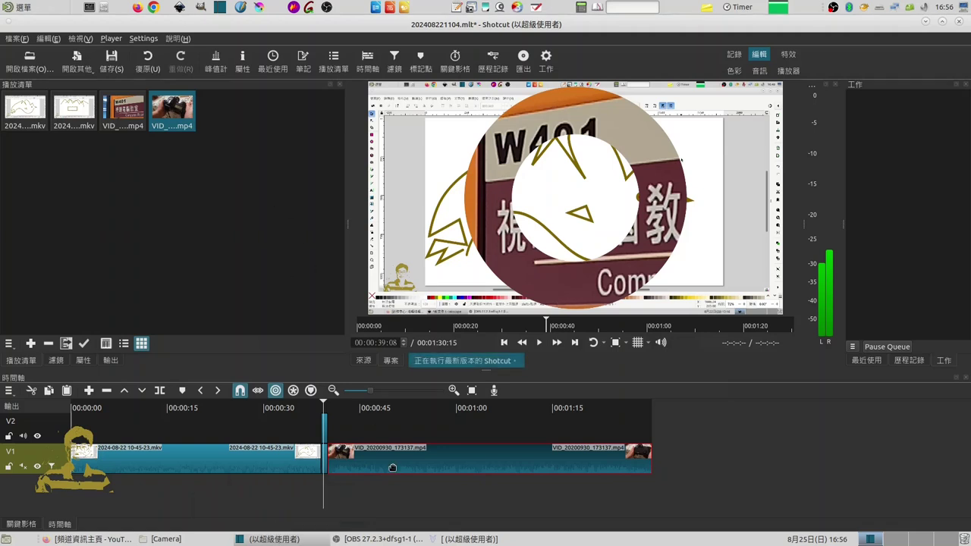
click(324, 427)
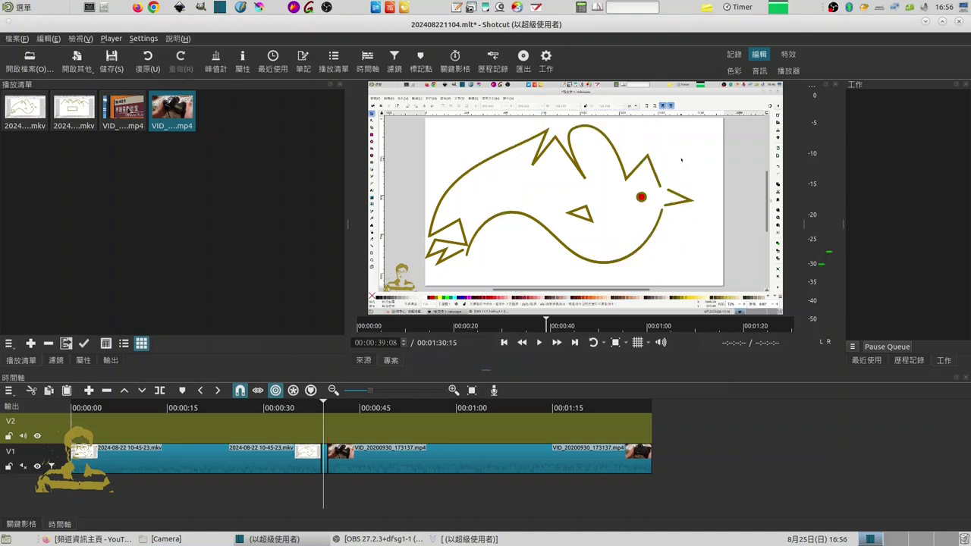
Place the W401 classroom sign video on track V2 so that it starts at 00:00:39:00.
drag(126, 110, 398, 422)
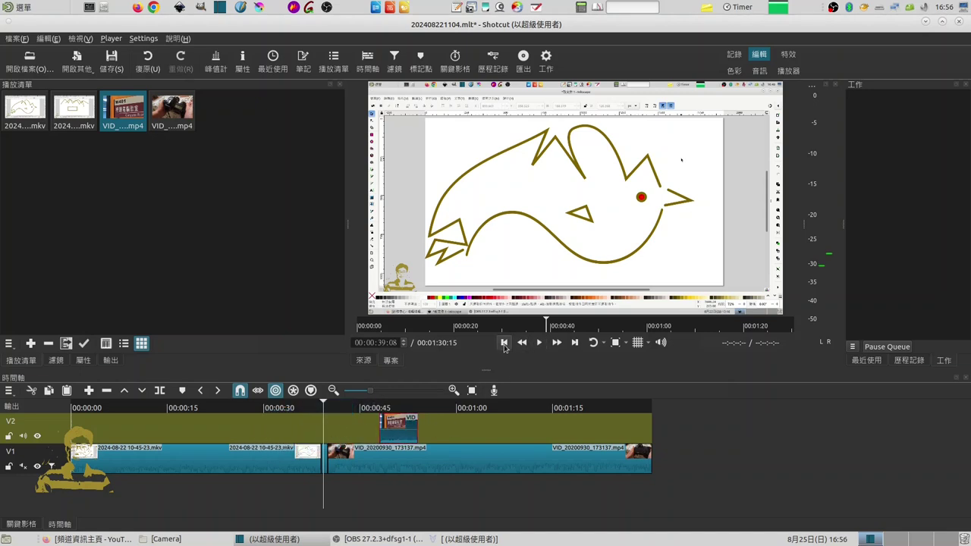
click(504, 342)
drag(403, 429, 342, 429)
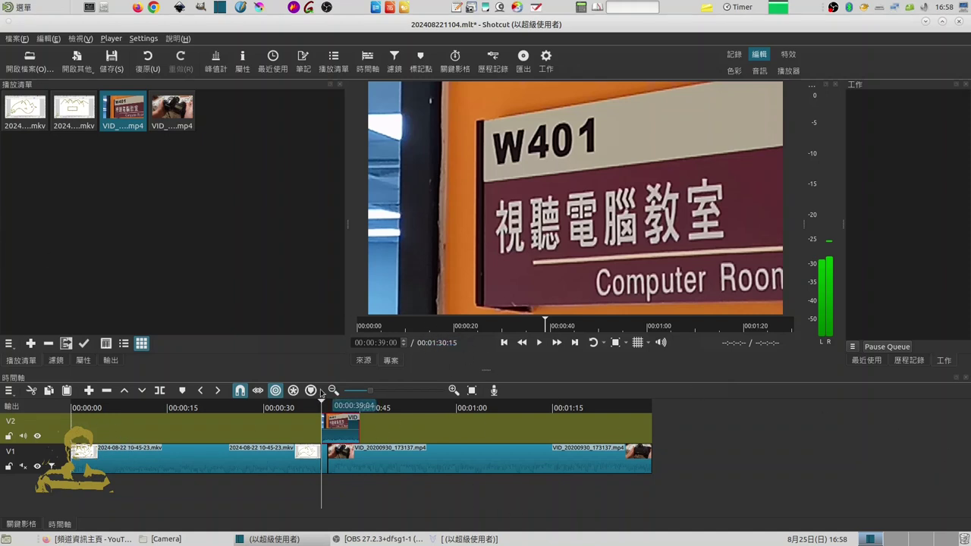
Cut the classroom sign clip on V2 at 00:00:40:00 and delete the part after it, leaving a one-second clip.
double_click(394, 342)
text(1)
text(40)
key(Return)
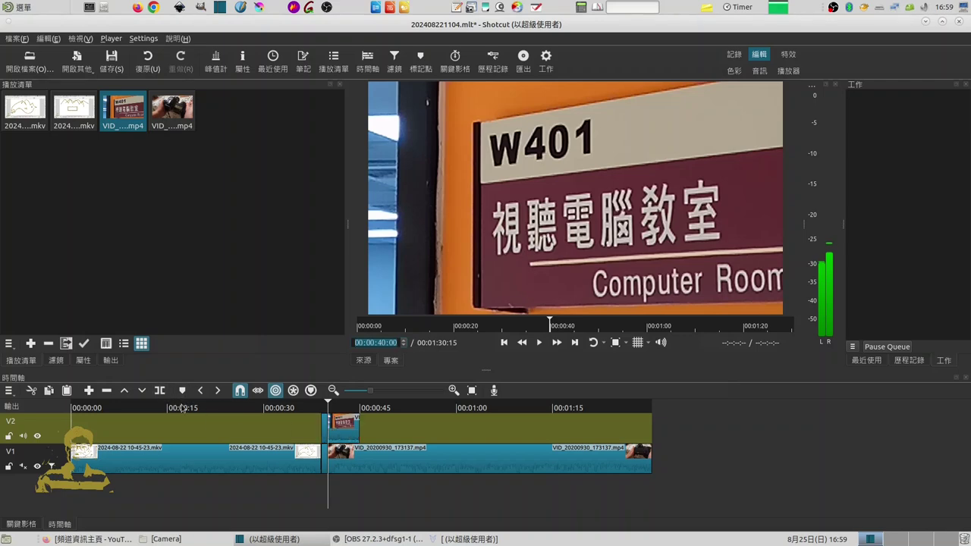
click(347, 433)
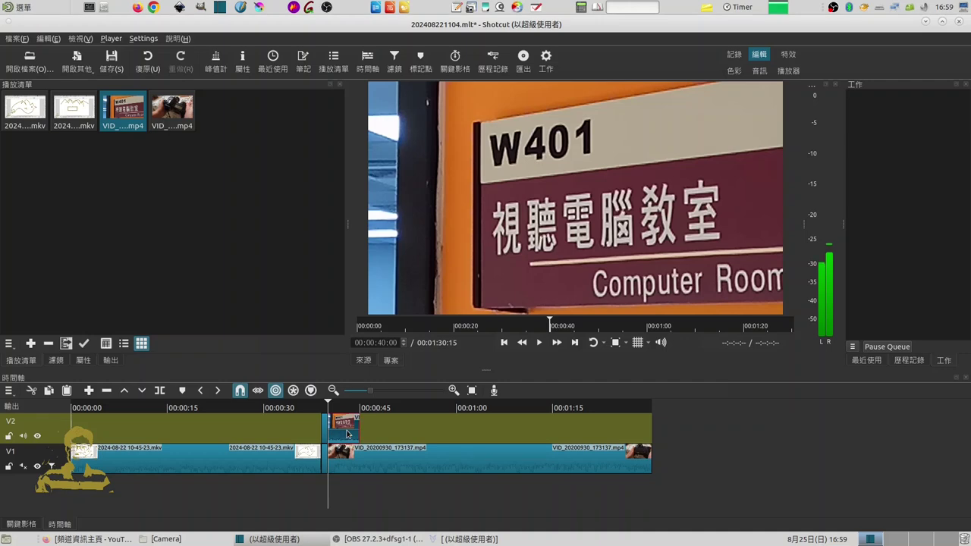
key(Delete)
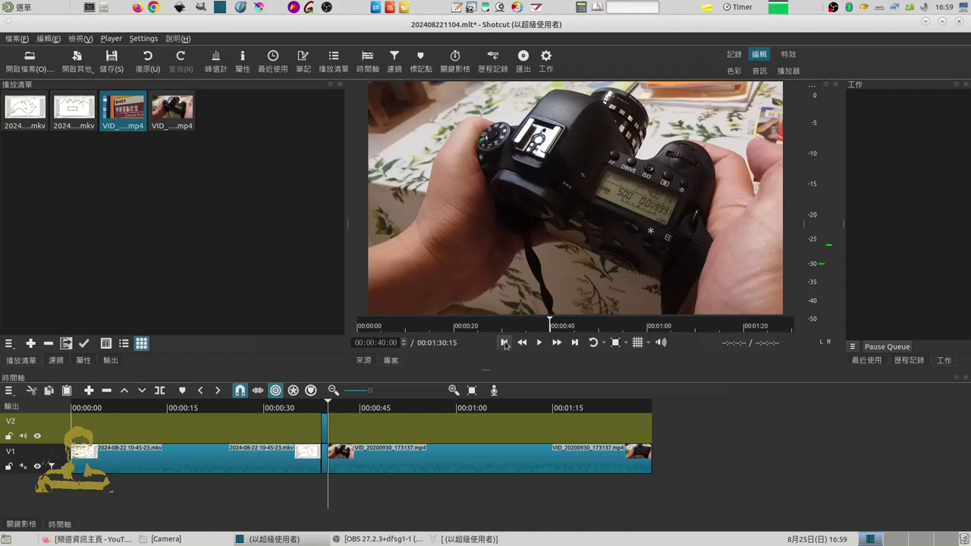
Play the one-second V2 clip within the sequence without any mask, then return the playhead to 00:00:39:00.
click(504, 343)
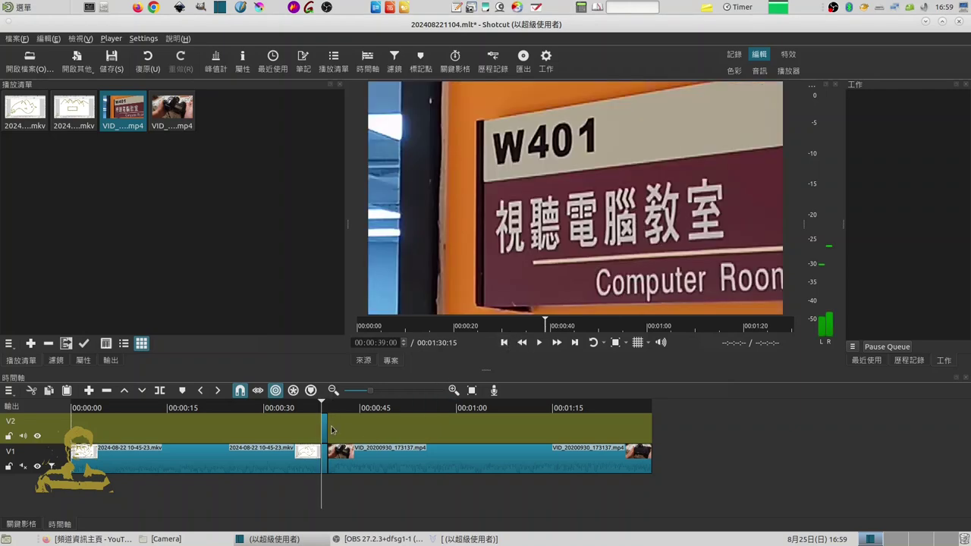
click(311, 410)
click(539, 342)
click(539, 342)
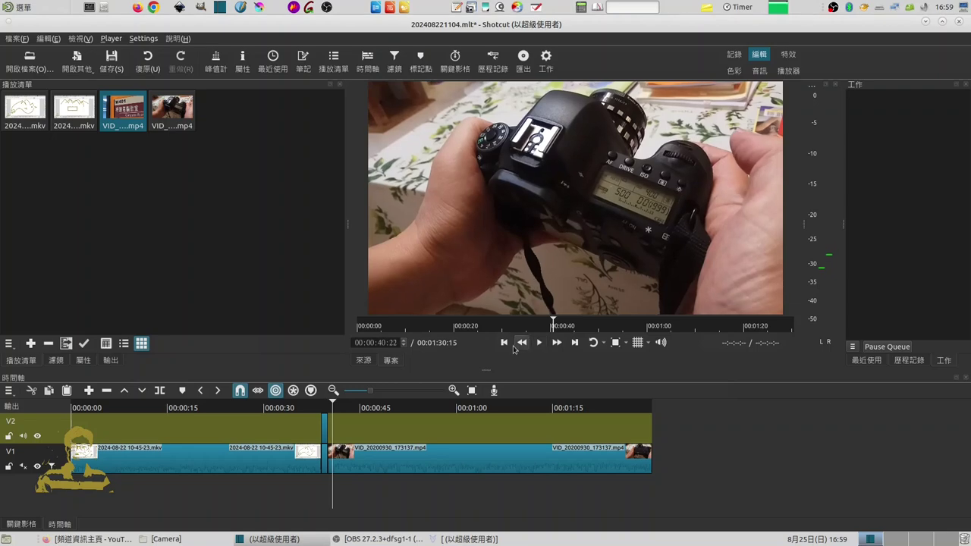
click(503, 342)
click(503, 342)
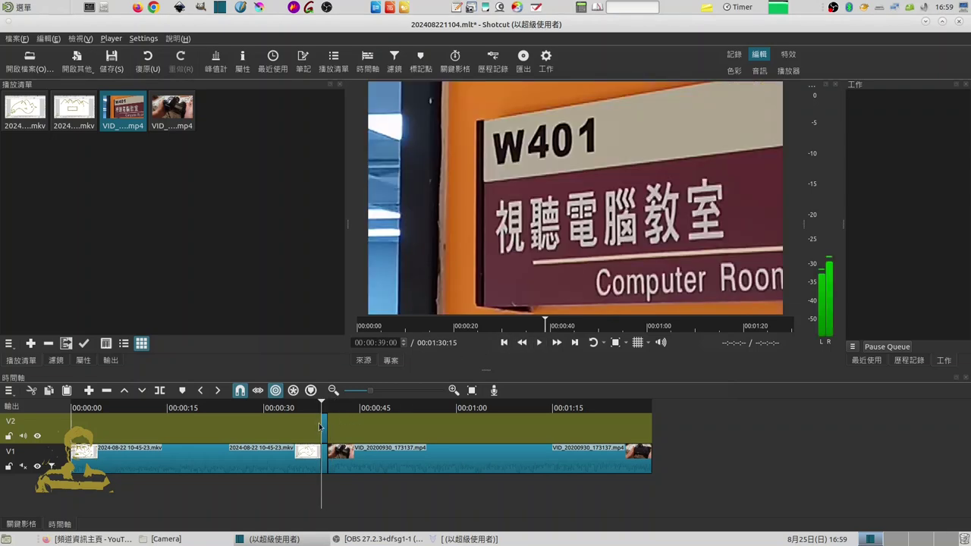
Add the 遮罩：繪製 (Glaxnimate) filter to the one-second classroom sign clip on V2.
click(325, 423)
click(59, 362)
click(11, 184)
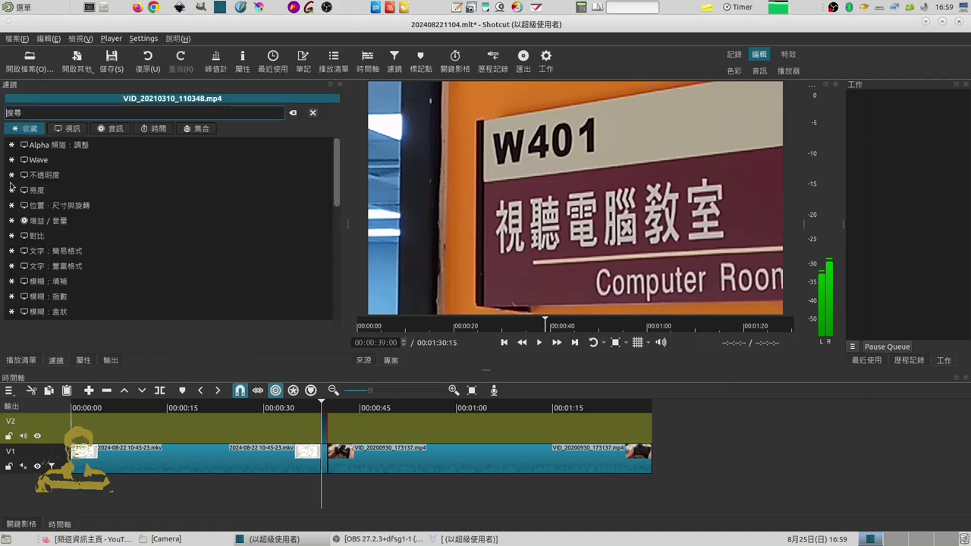
scroll(96, 285, down, 7)
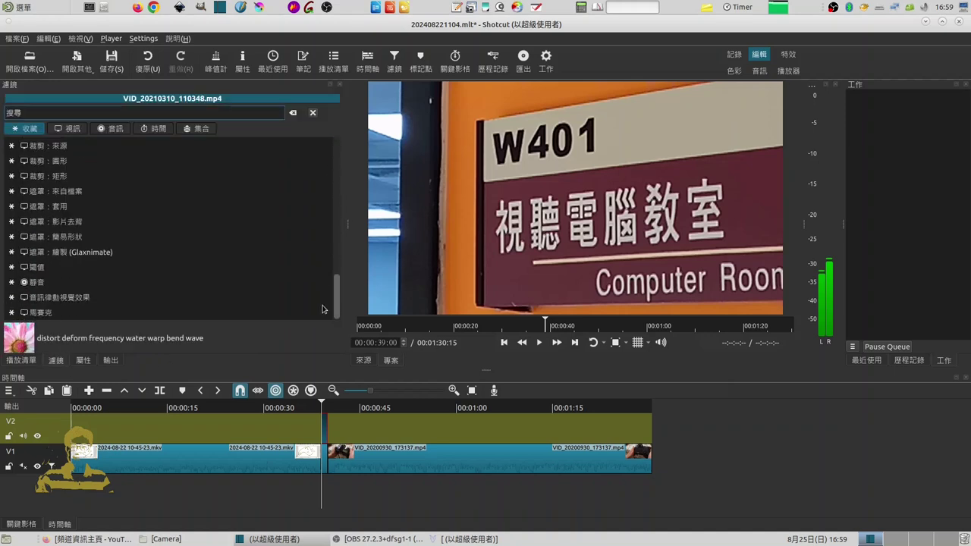
click(83, 255)
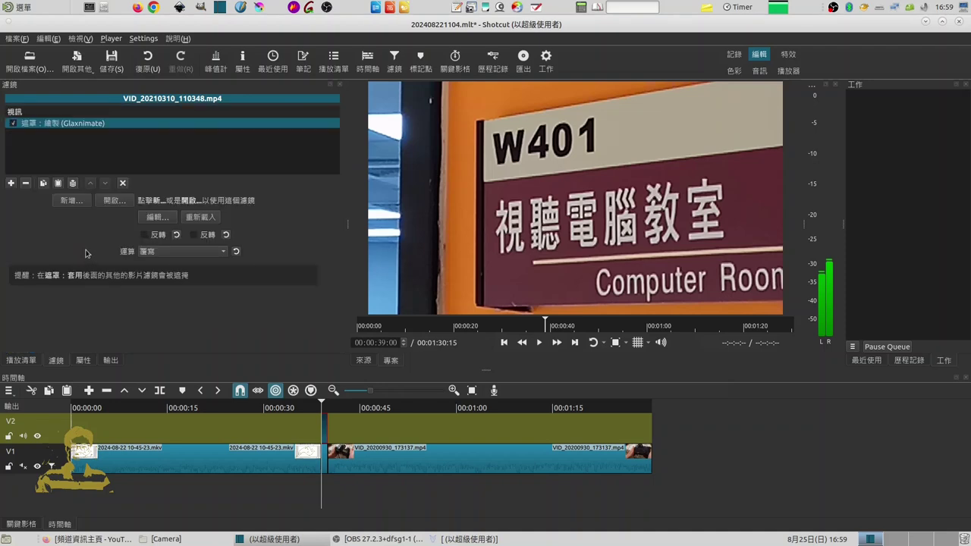
Load 202408251656.rawr from the 影片 folder as the mask animation of the clip's Glaxnimate filter.
click(114, 201)
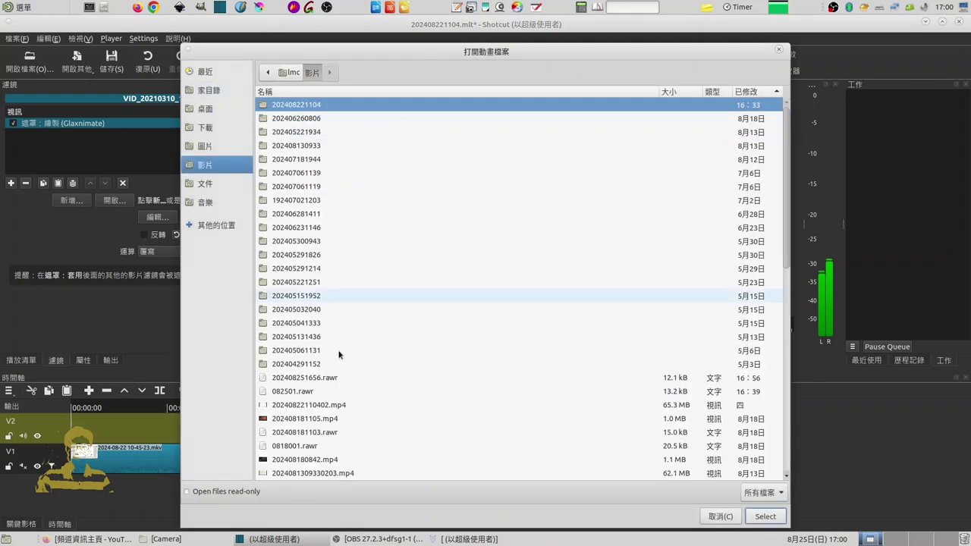
click(303, 378)
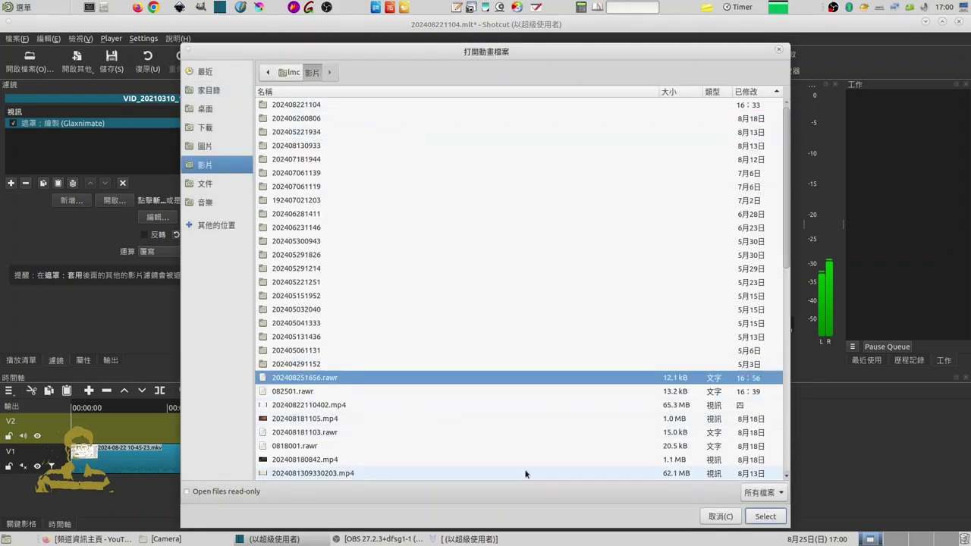
click(749, 517)
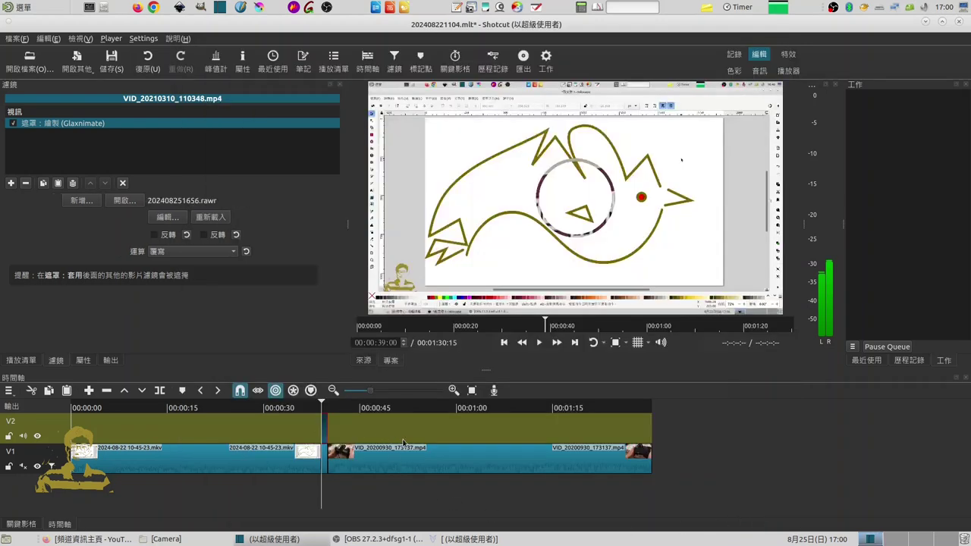
Play the ring-masked transition, then compare the normal and inverted mask (反轉) at 00:00:39:16, leaving inversion off.
click(539, 342)
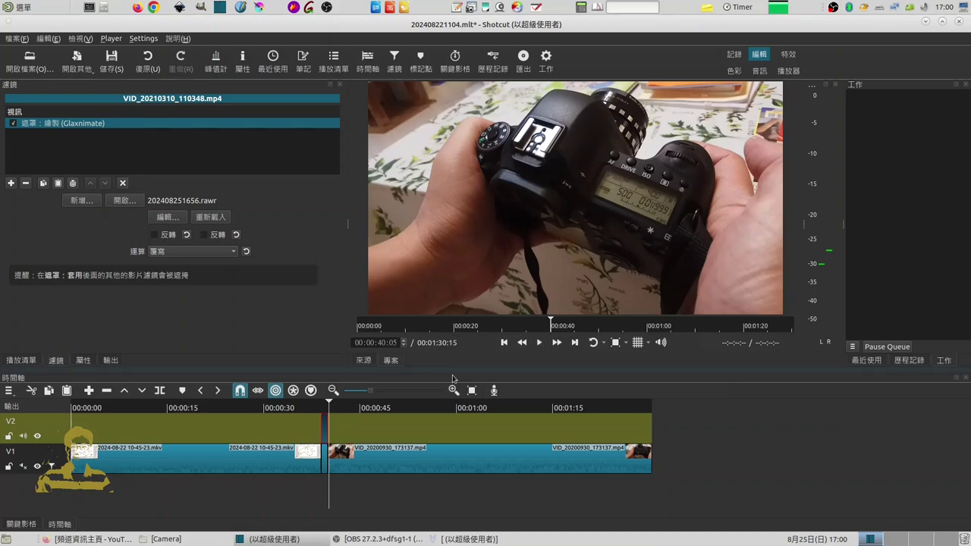
click(324, 406)
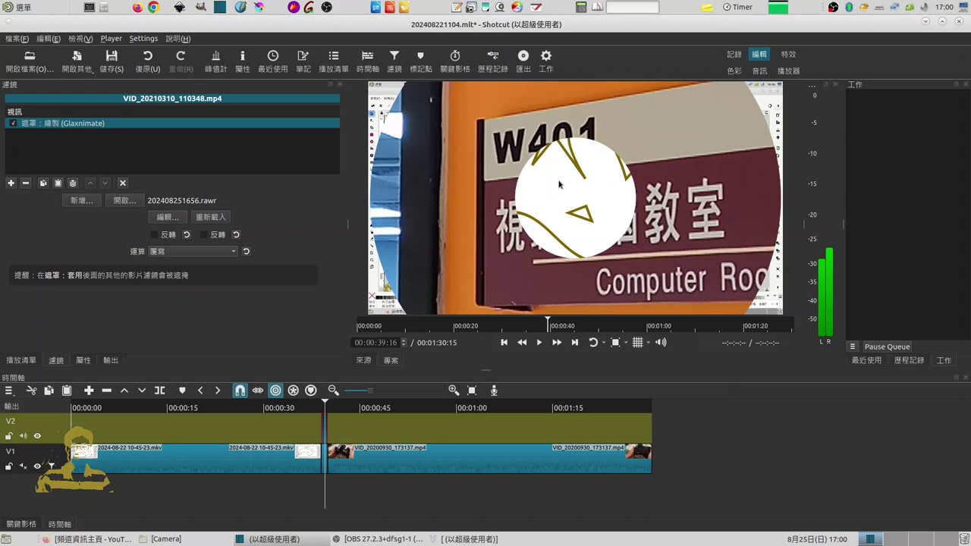
click(155, 236)
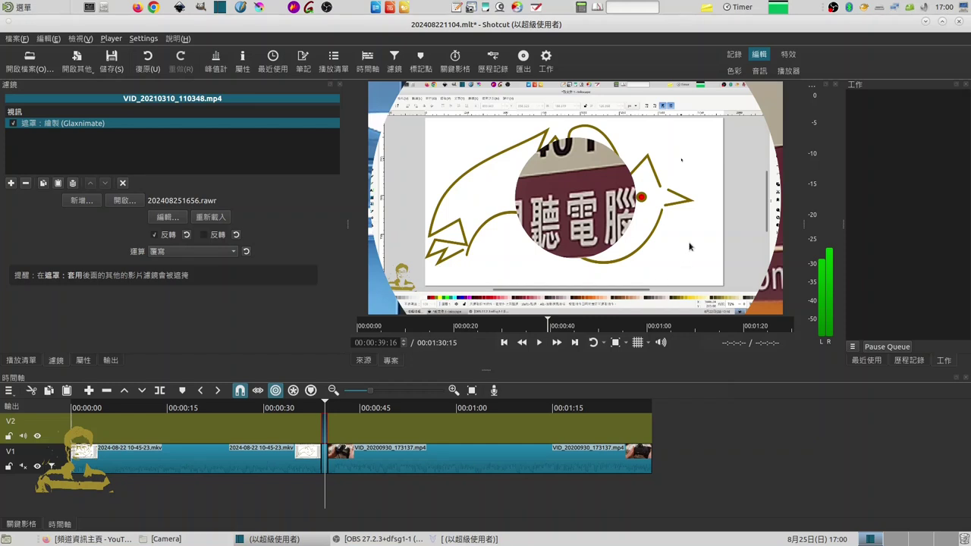
click(155, 235)
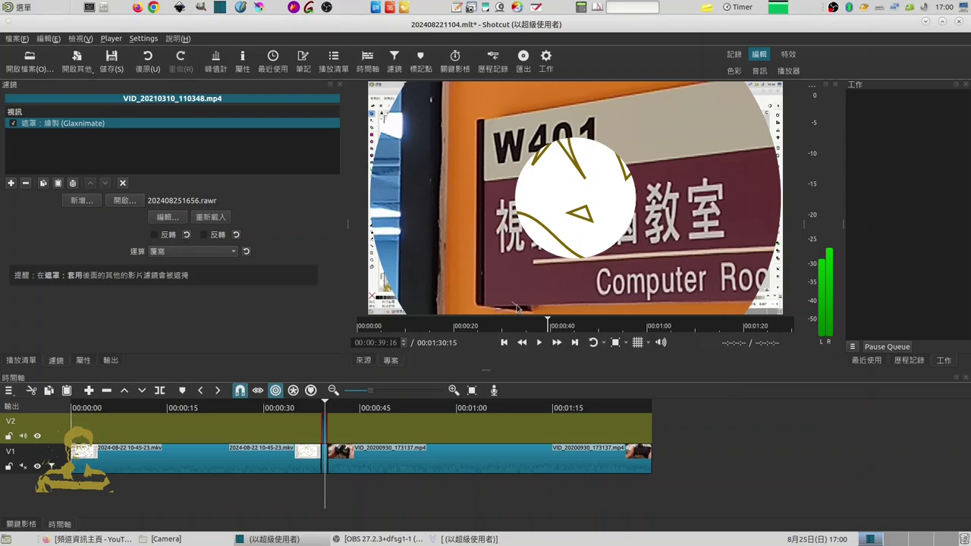
Play the circular transition from shortly before the V2 clip, then return the playhead to 00:00:39:00.
click(313, 409)
click(538, 342)
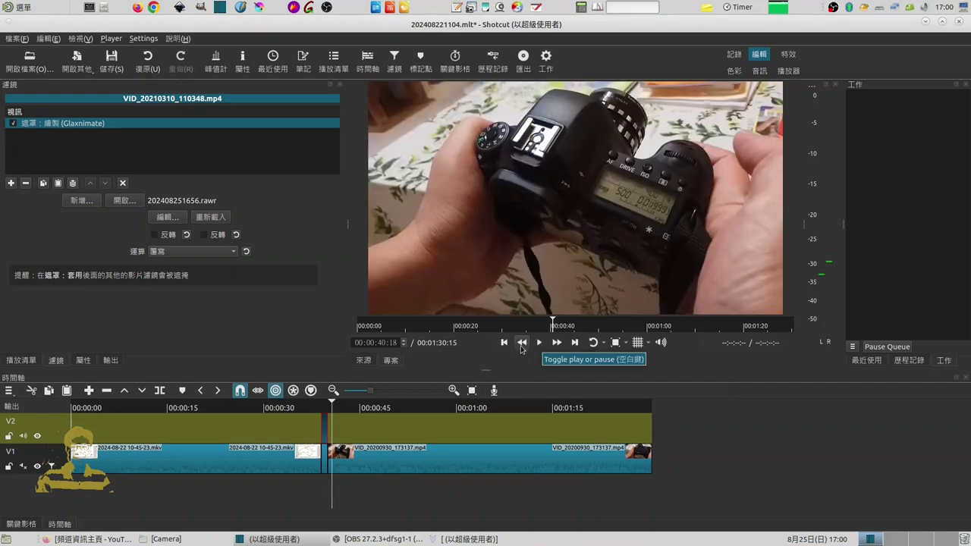
click(504, 342)
click(503, 342)
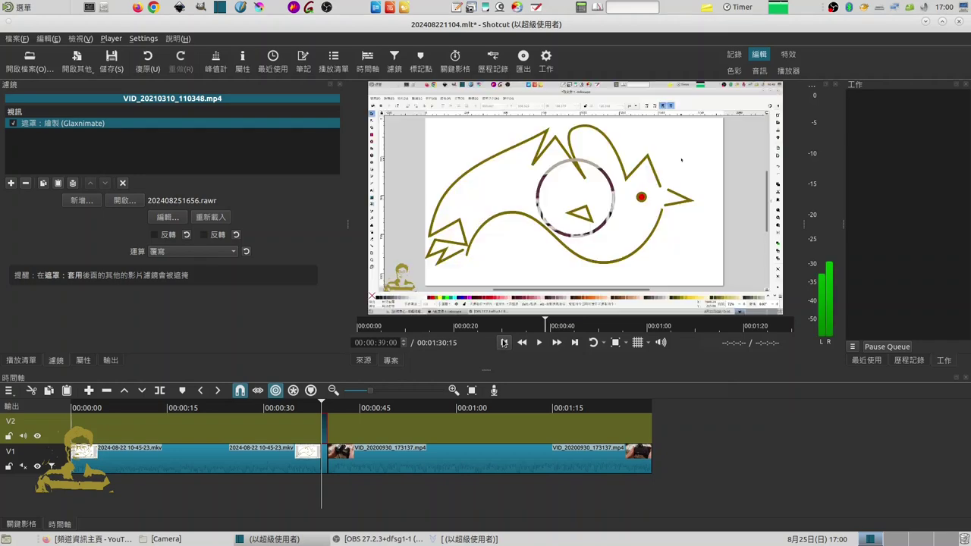
Try the inverted mask (反轉) during playback of the transition, then restore the normal mask.
click(154, 234)
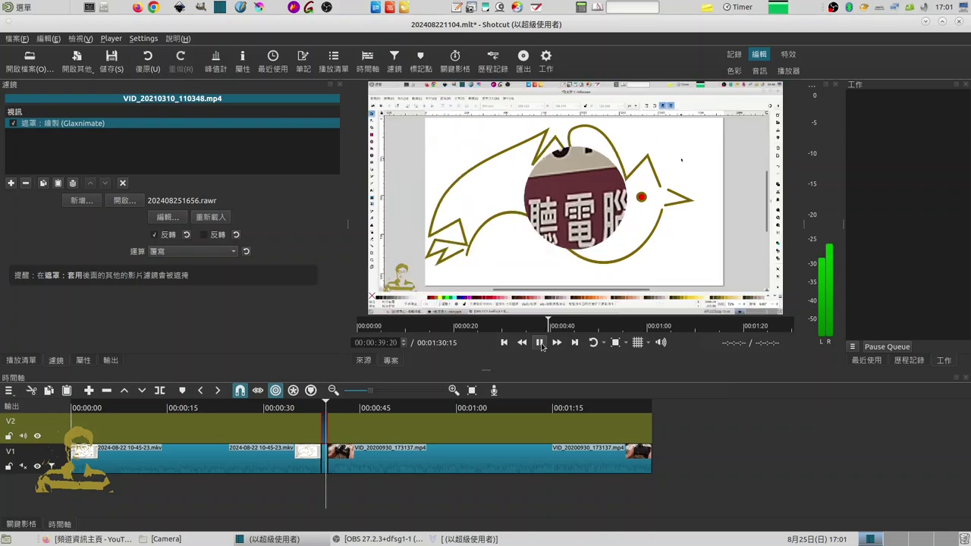
click(540, 343)
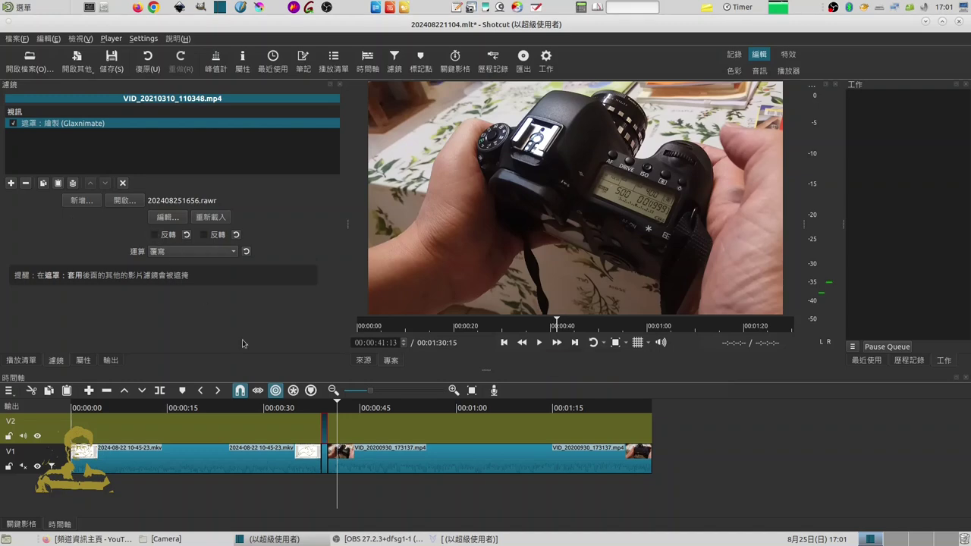
Look at the ring animation in Glaxnimate, then return to Shotcut and review the V2 clip's mask filter at 00:00:39:16.
click(464, 539)
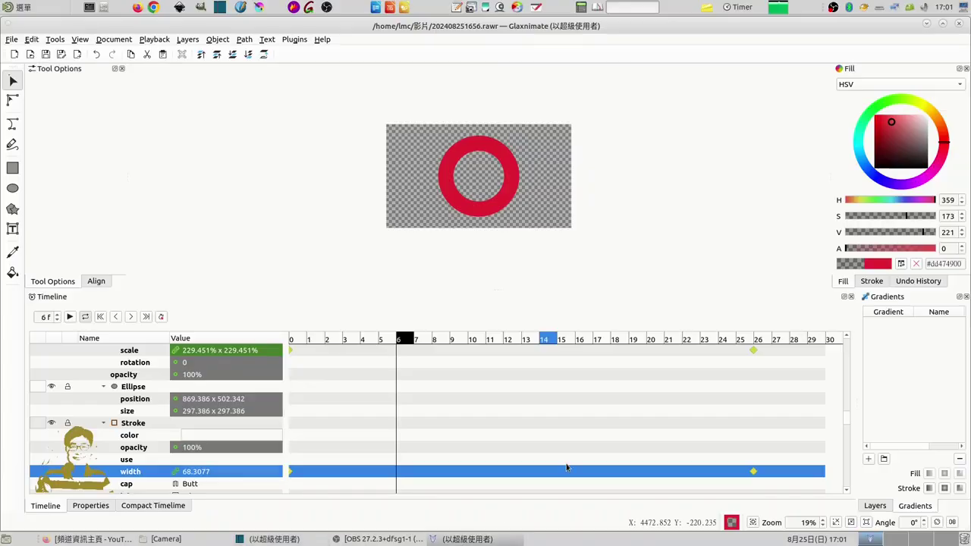
click(926, 25)
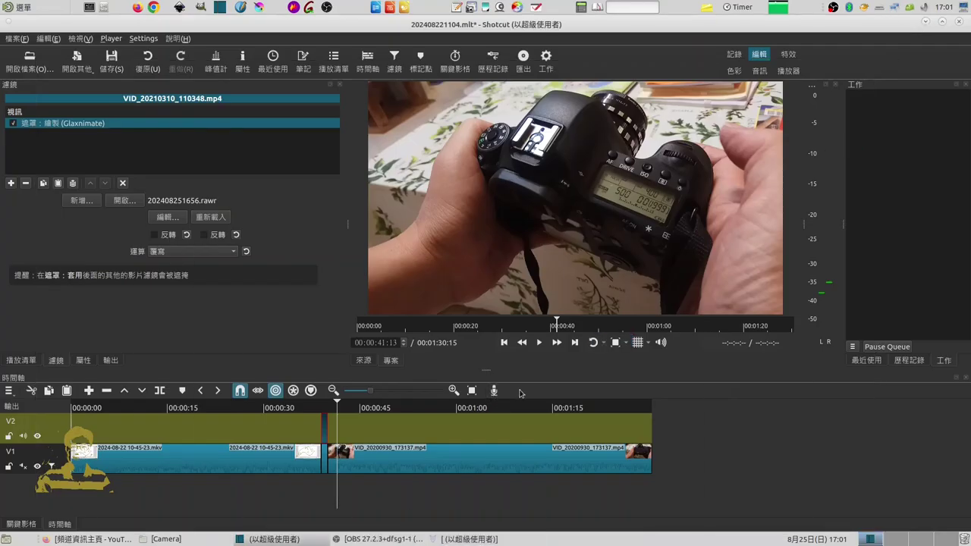
click(21, 360)
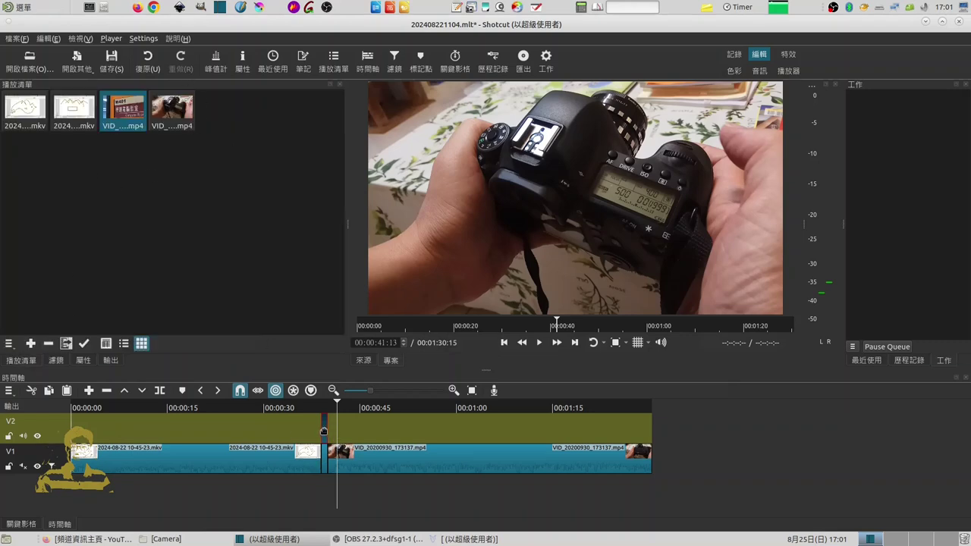
click(325, 404)
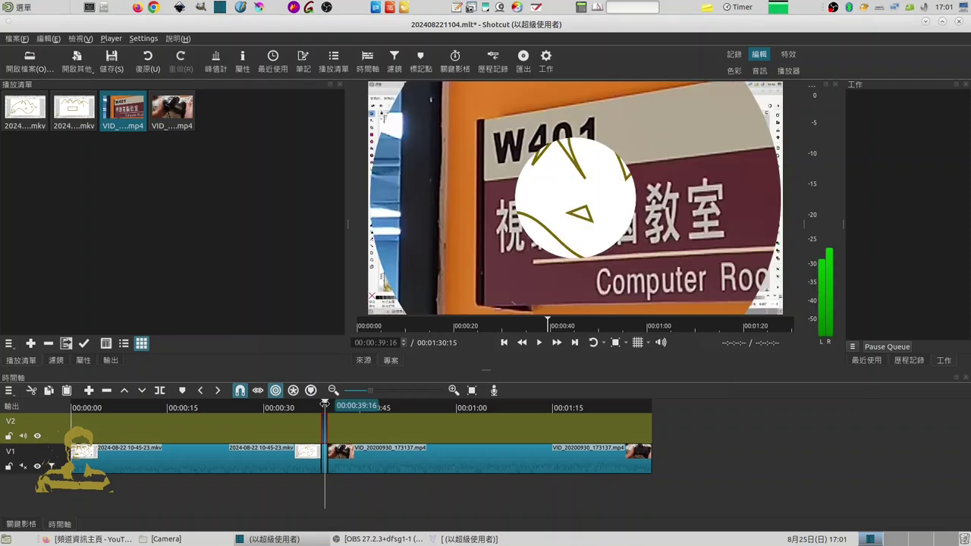
click(57, 361)
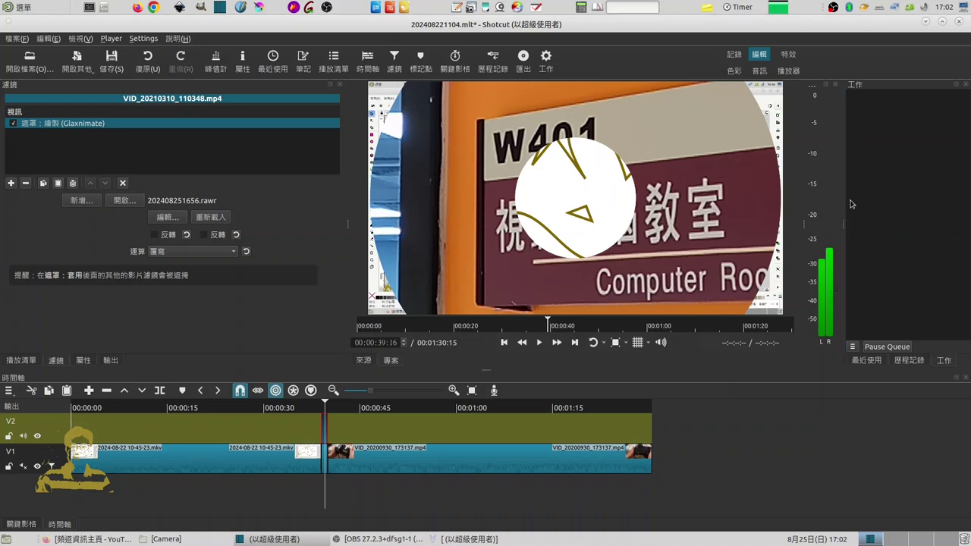
right_click(833, 8)
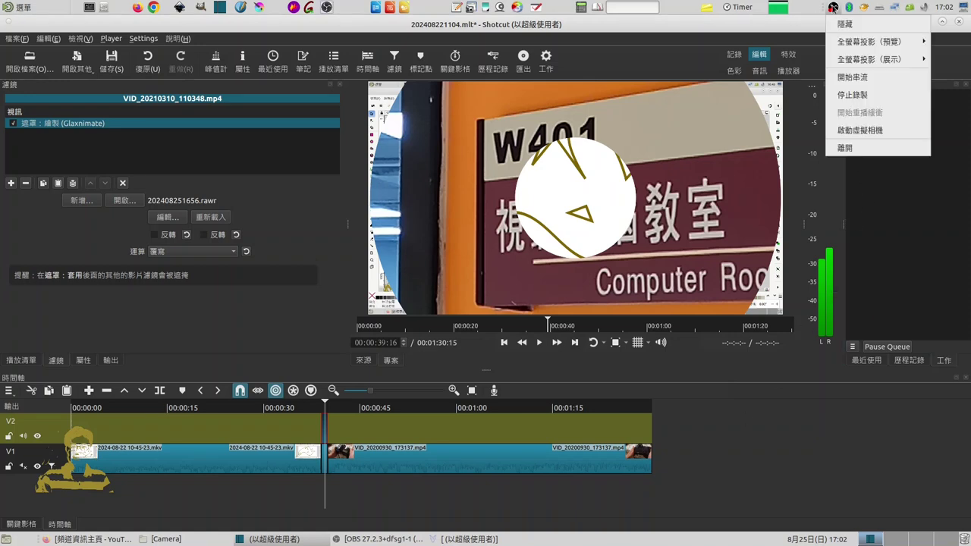